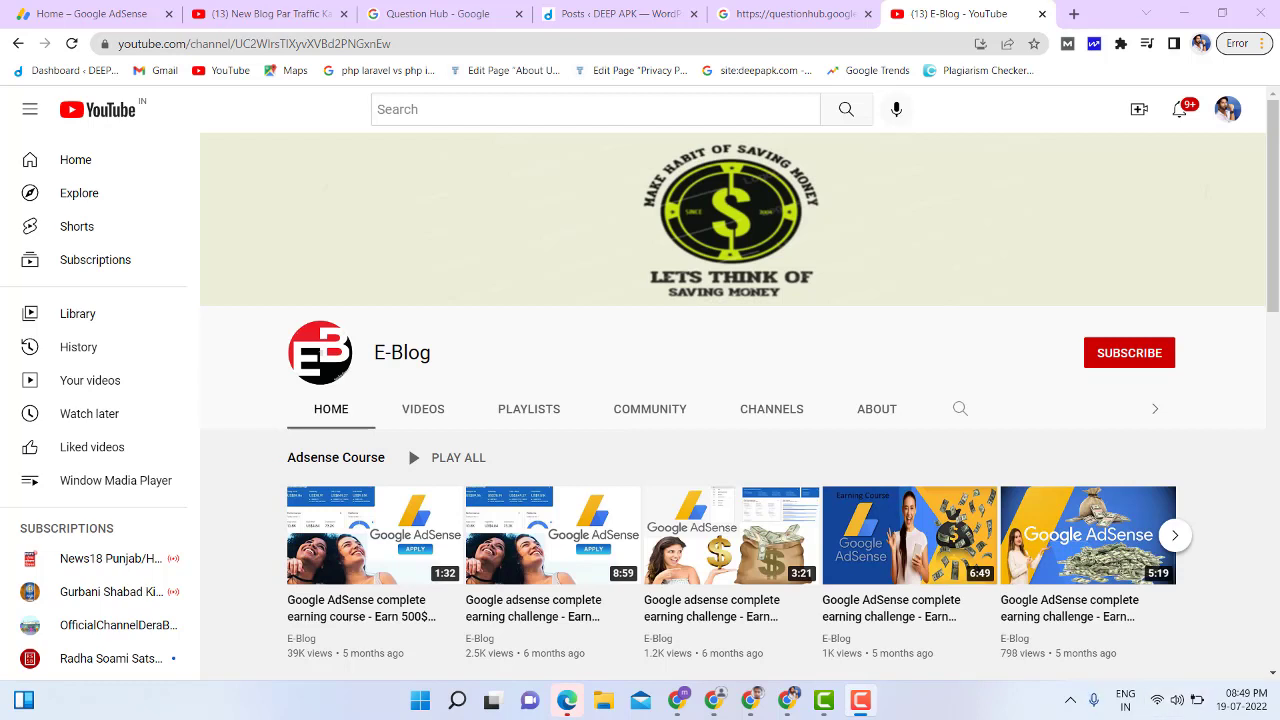
- Open the Question Hub site from the Google results for "question hub" and launch the tool
mouse_move(905, 635)
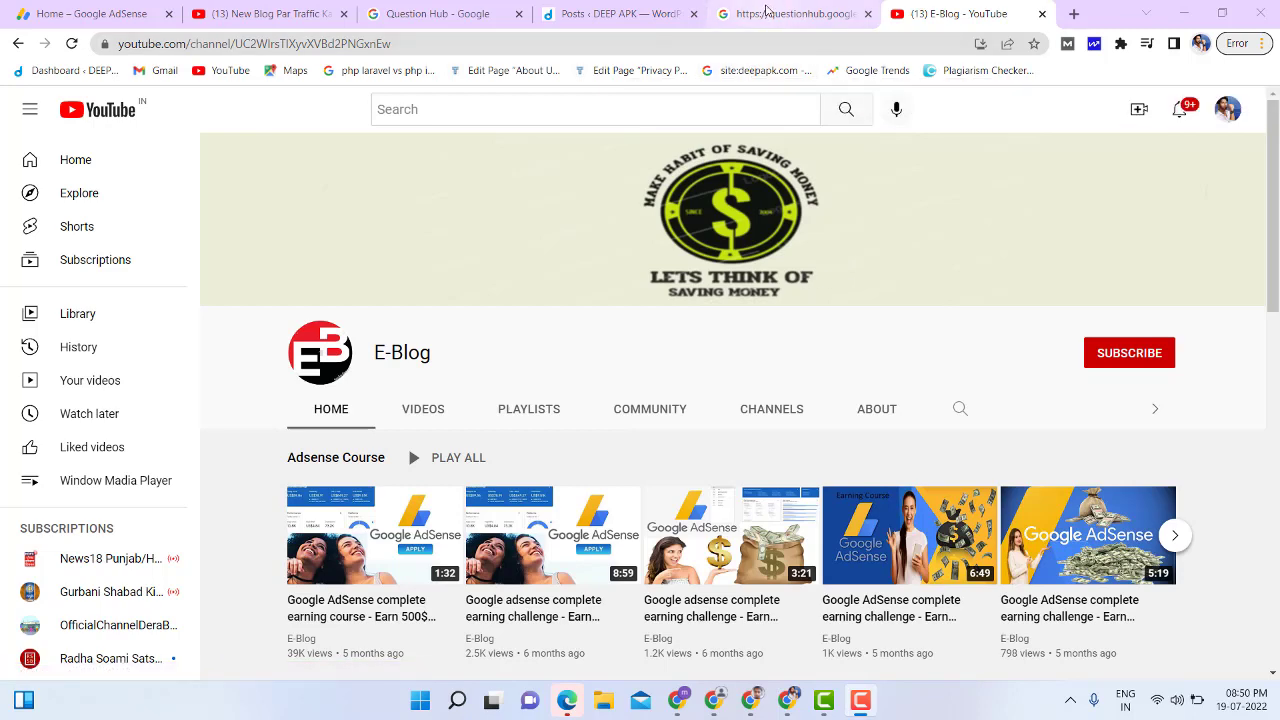
left_click(766, 9)
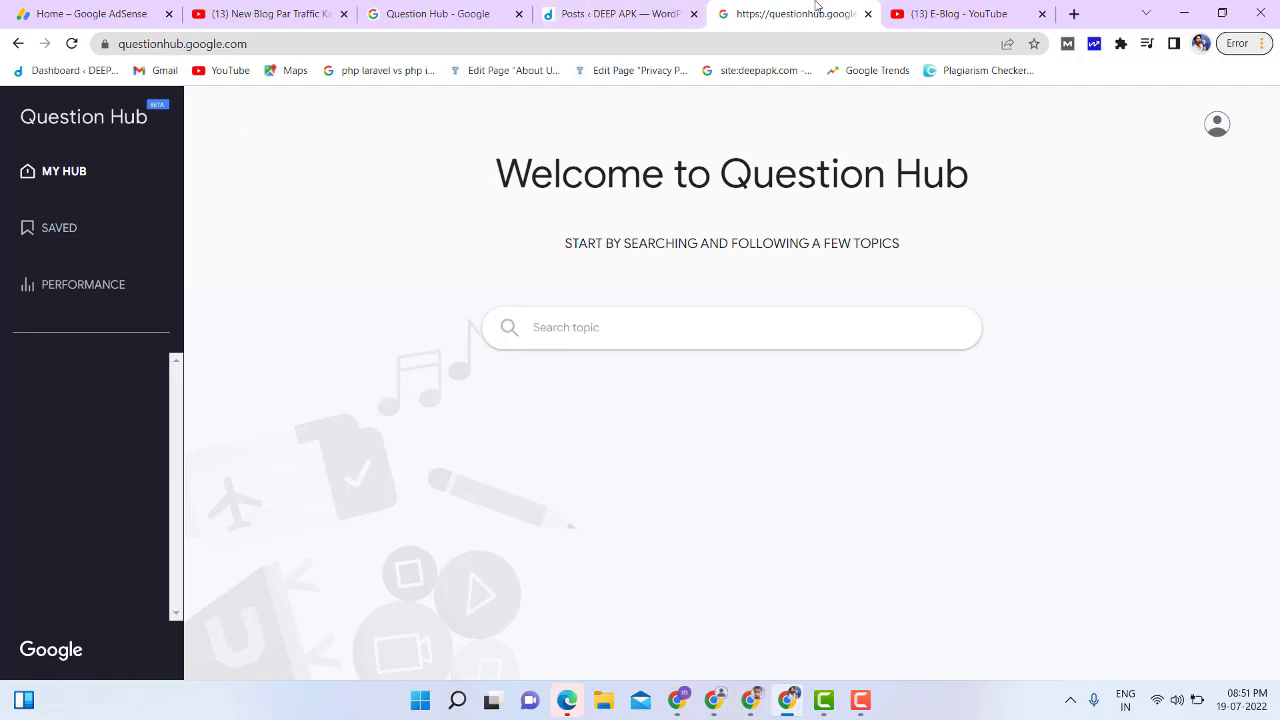
left_click(383, 10)
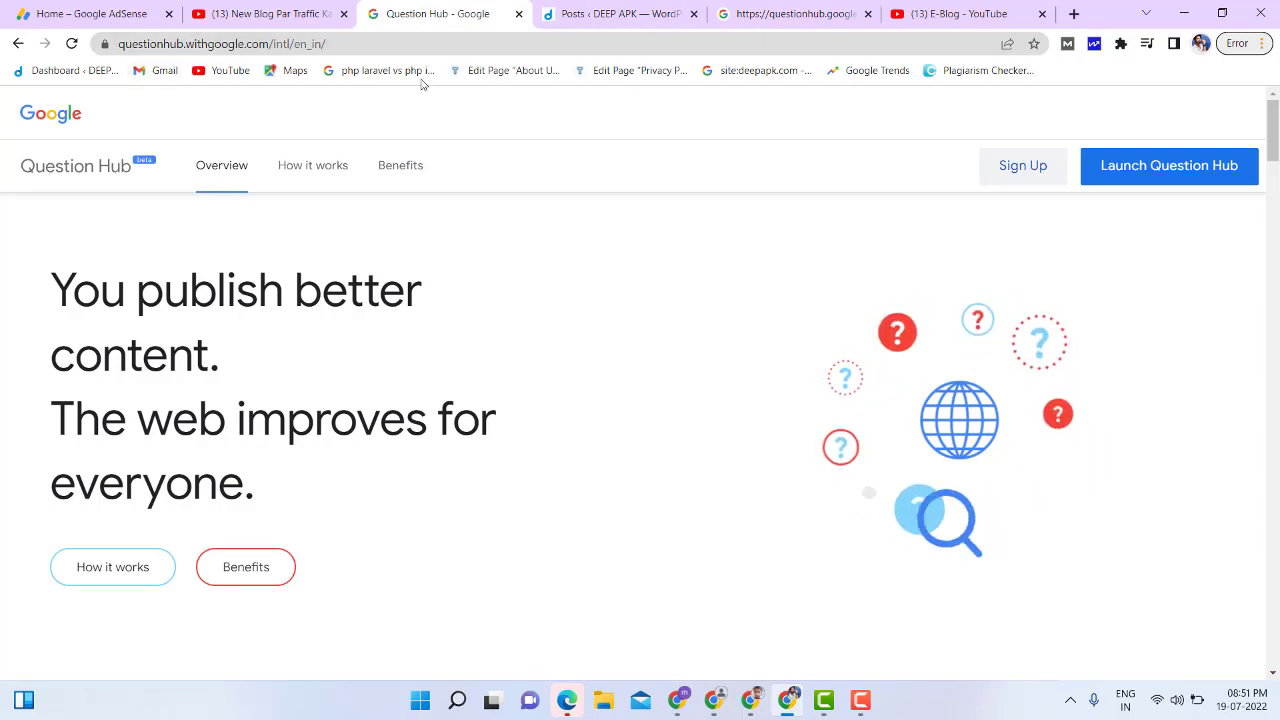
left_click(18, 44)
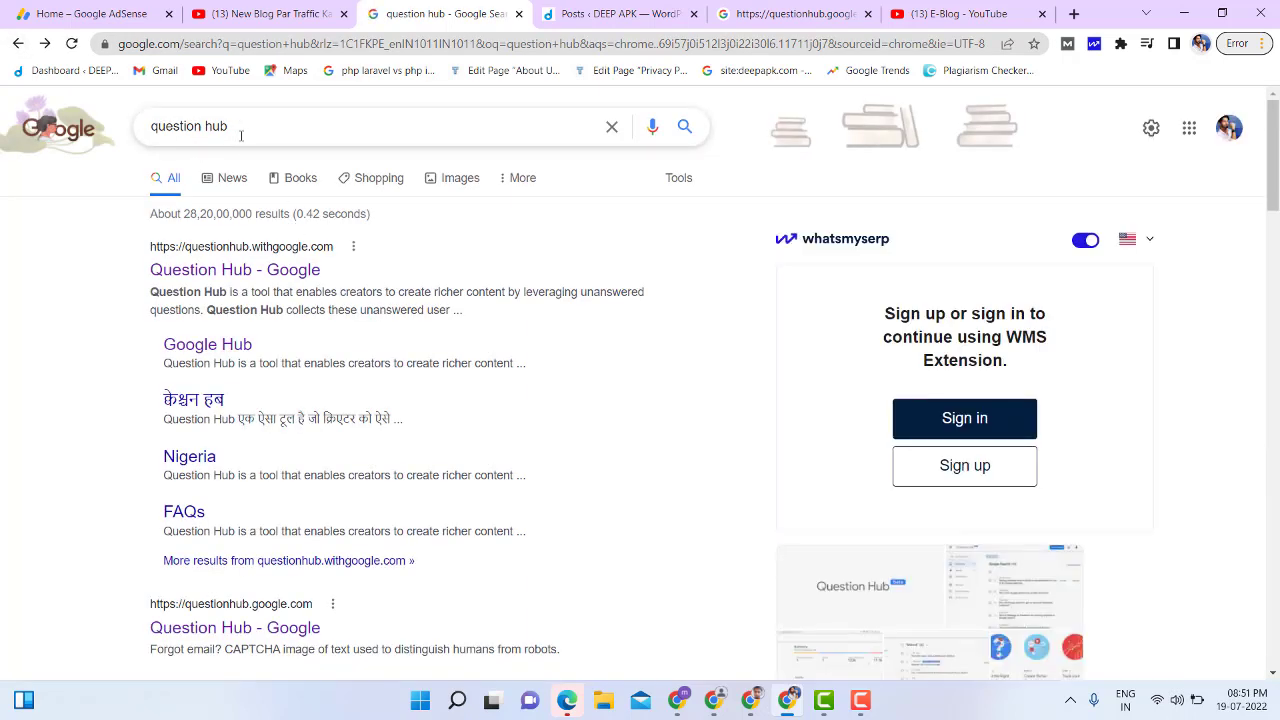
left_click(240, 284)
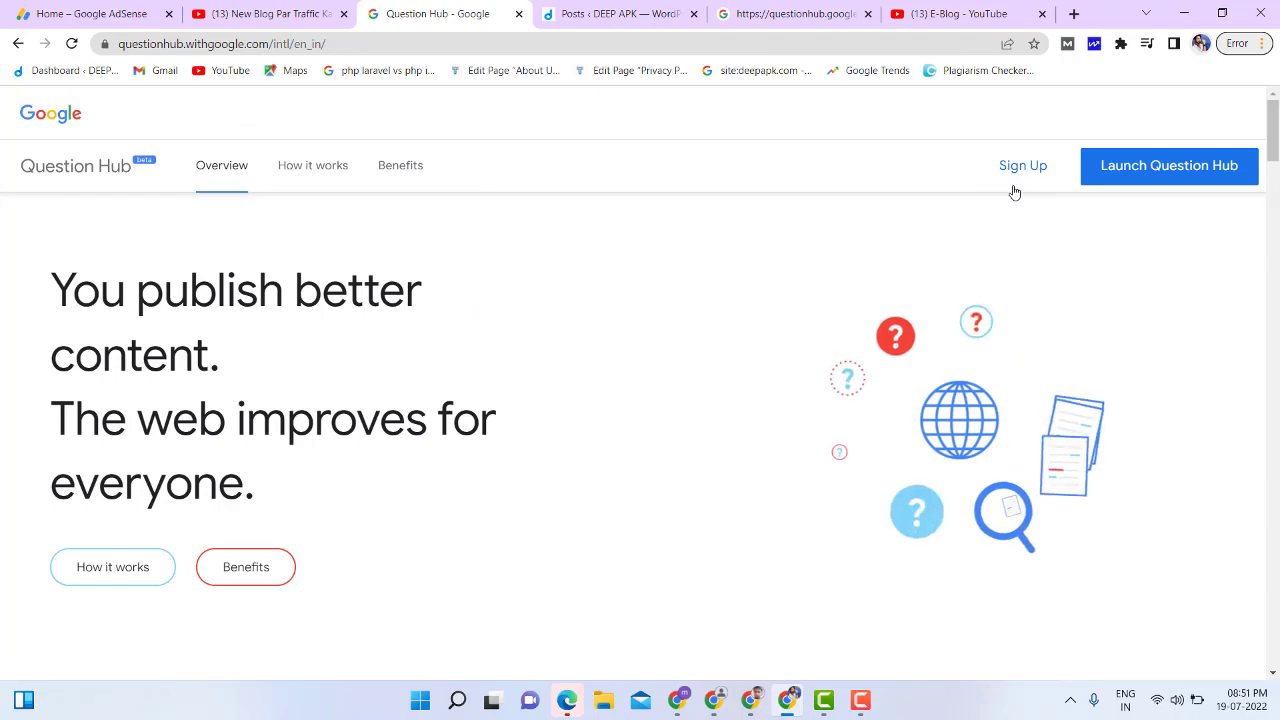
left_click(1131, 180)
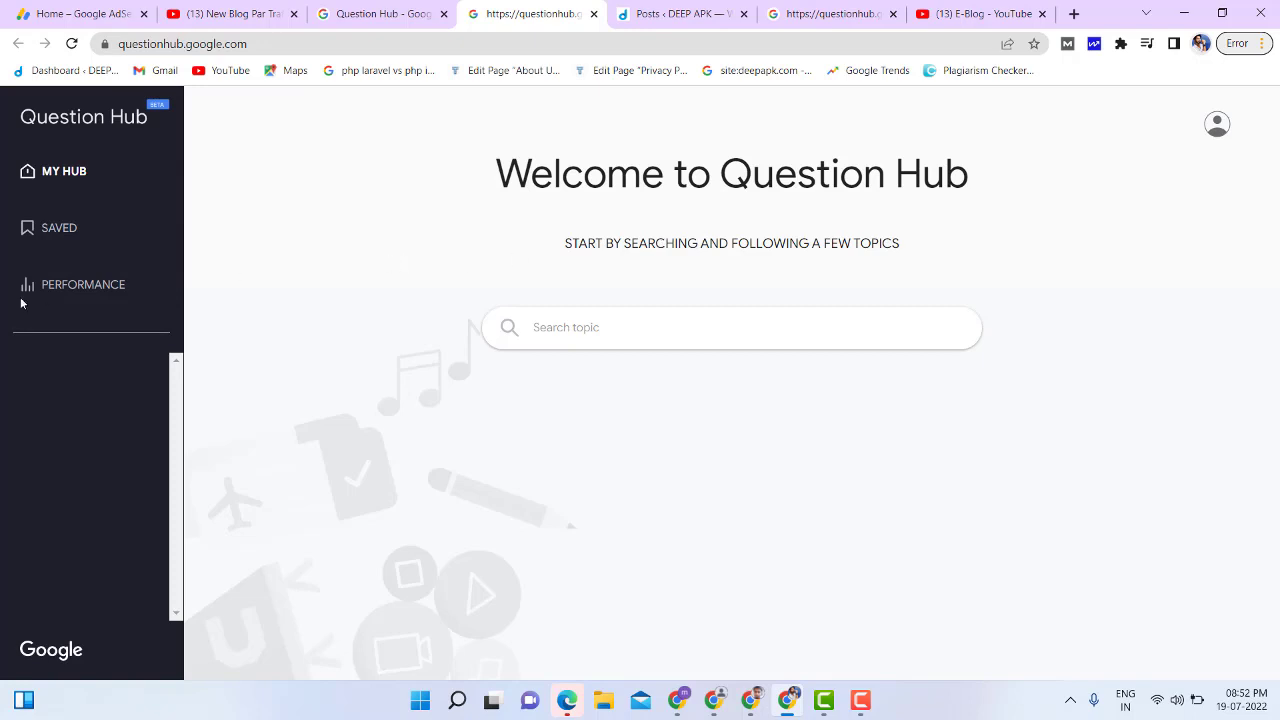
- Review the Question Hub performance summary and the submitted articles, and return to My Hub
left_click(87, 287)
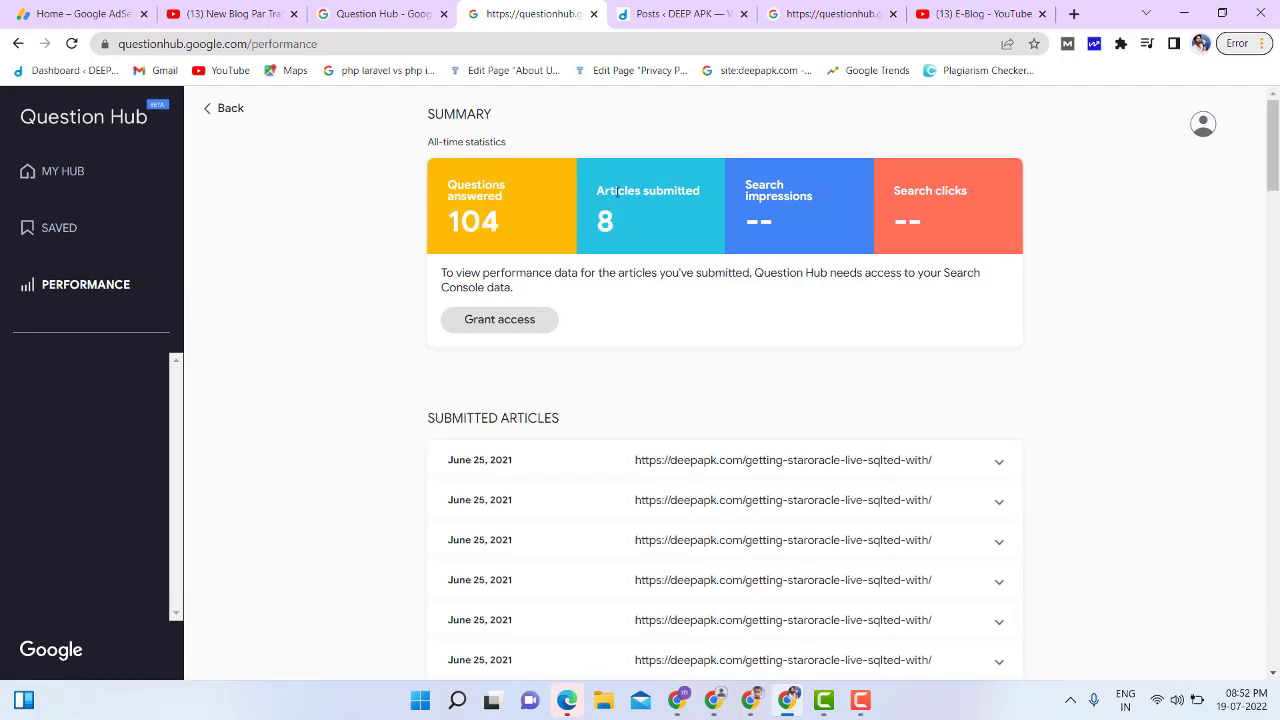
scroll(509, 446, "down", 3)
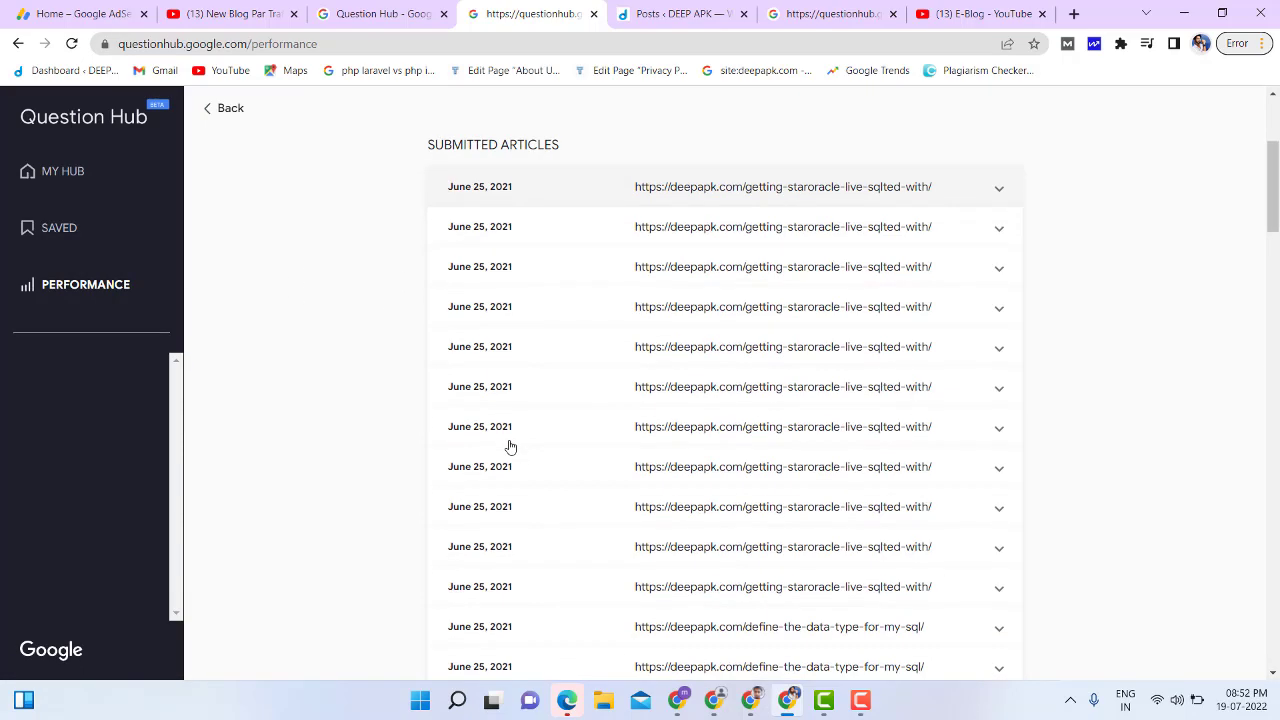
scroll(510, 447, "up", 1)
scroll(509, 446, "up", 2)
scroll(509, 446, "down", 10)
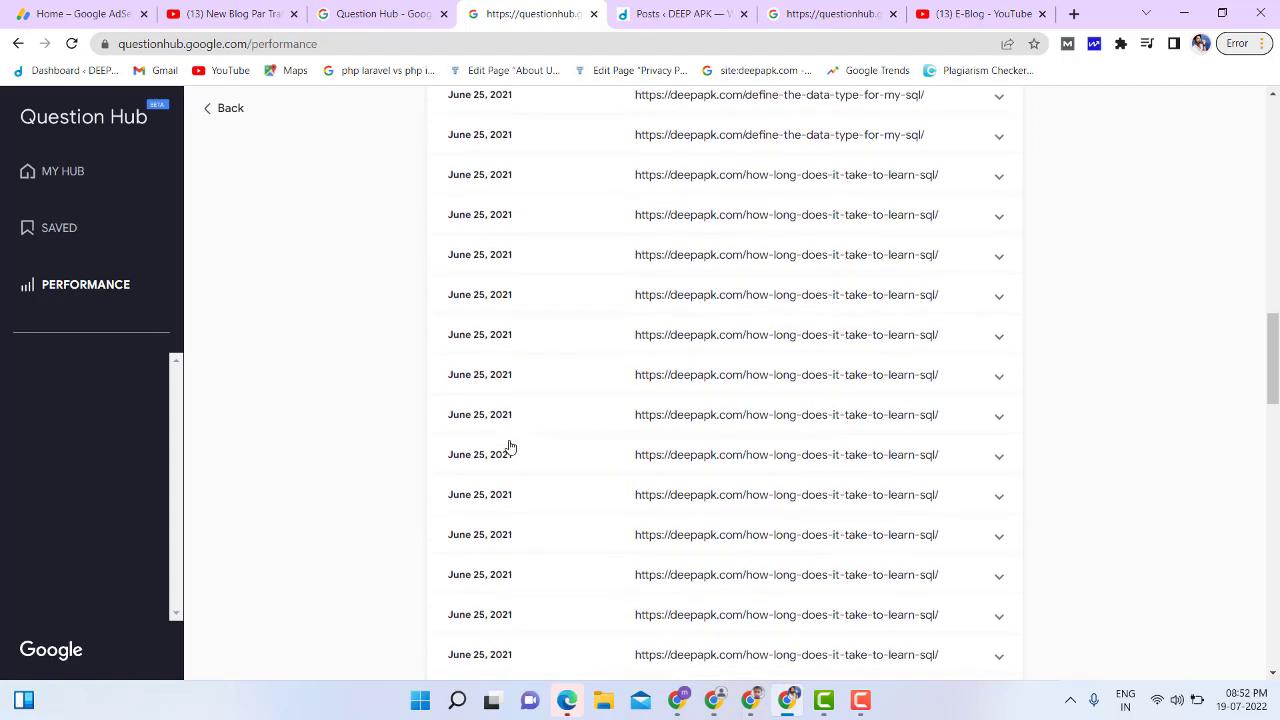
scroll(510, 447, "up", 10)
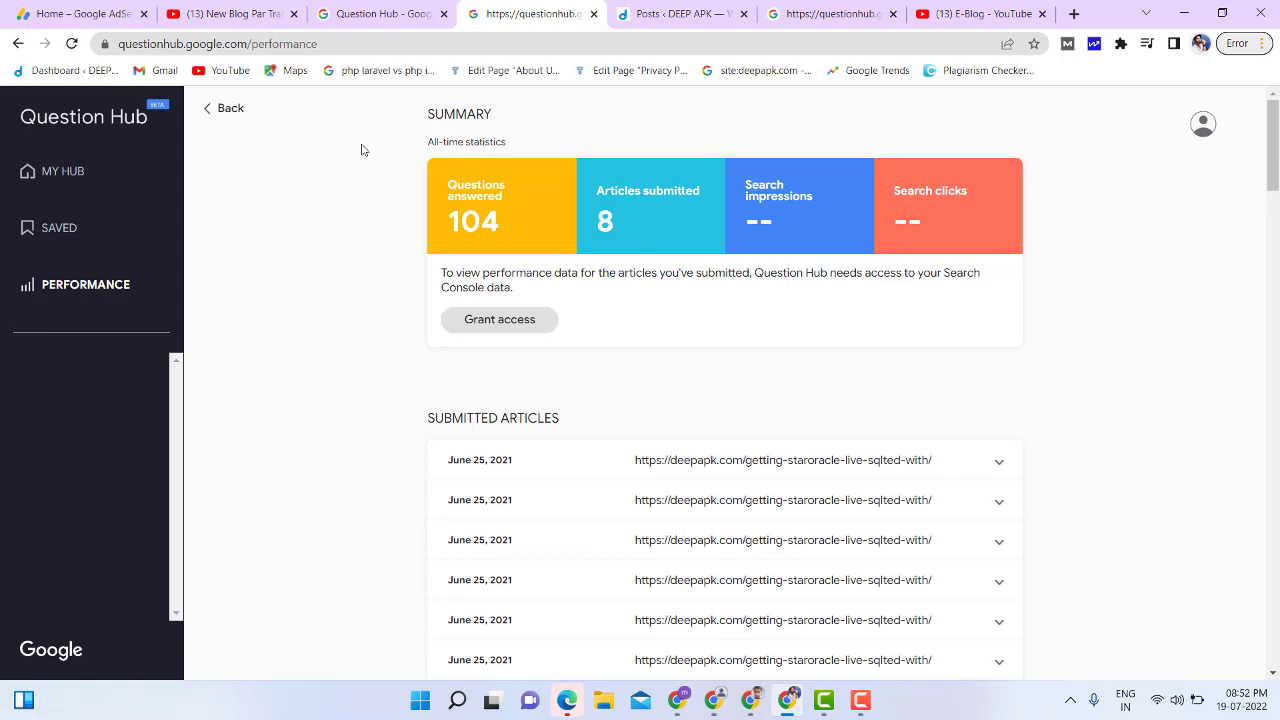
left_click(72, 176)
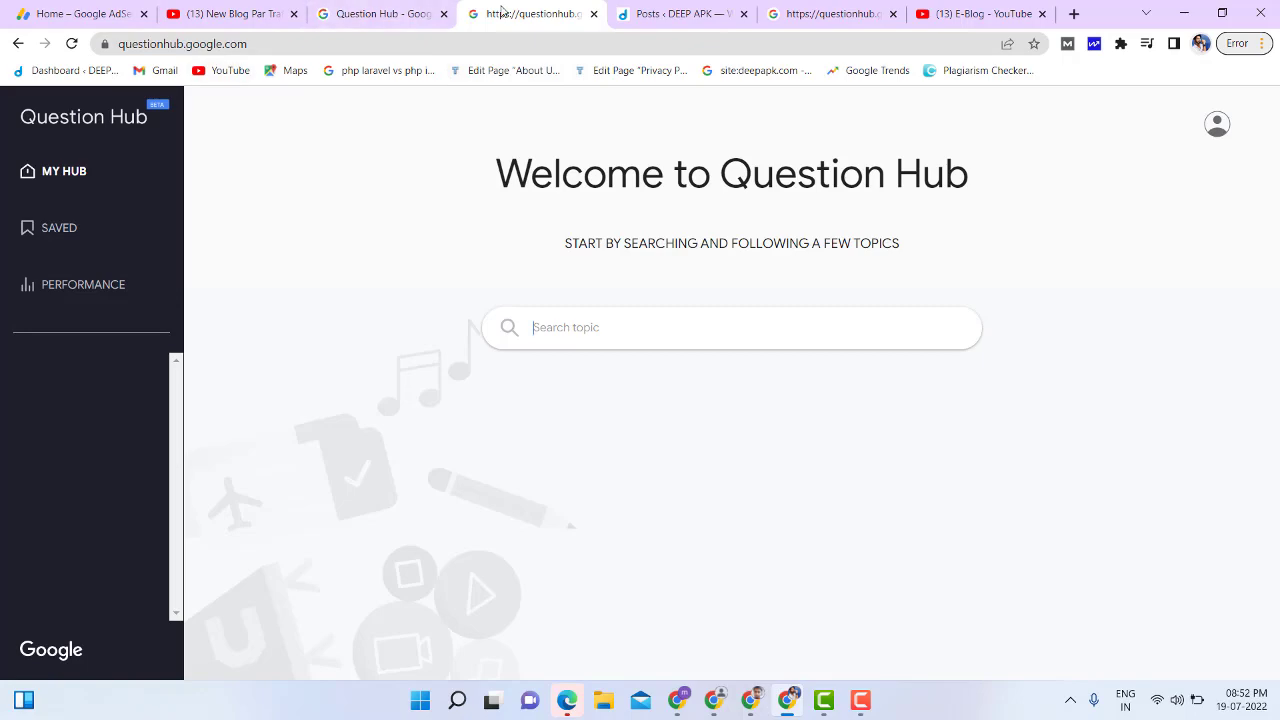
- Switch to the DEEP APK WordPress posts and open "Top 5 Instant Approval Credit Cards in U.S.A | 2022" for editing
left_click(697, 20)
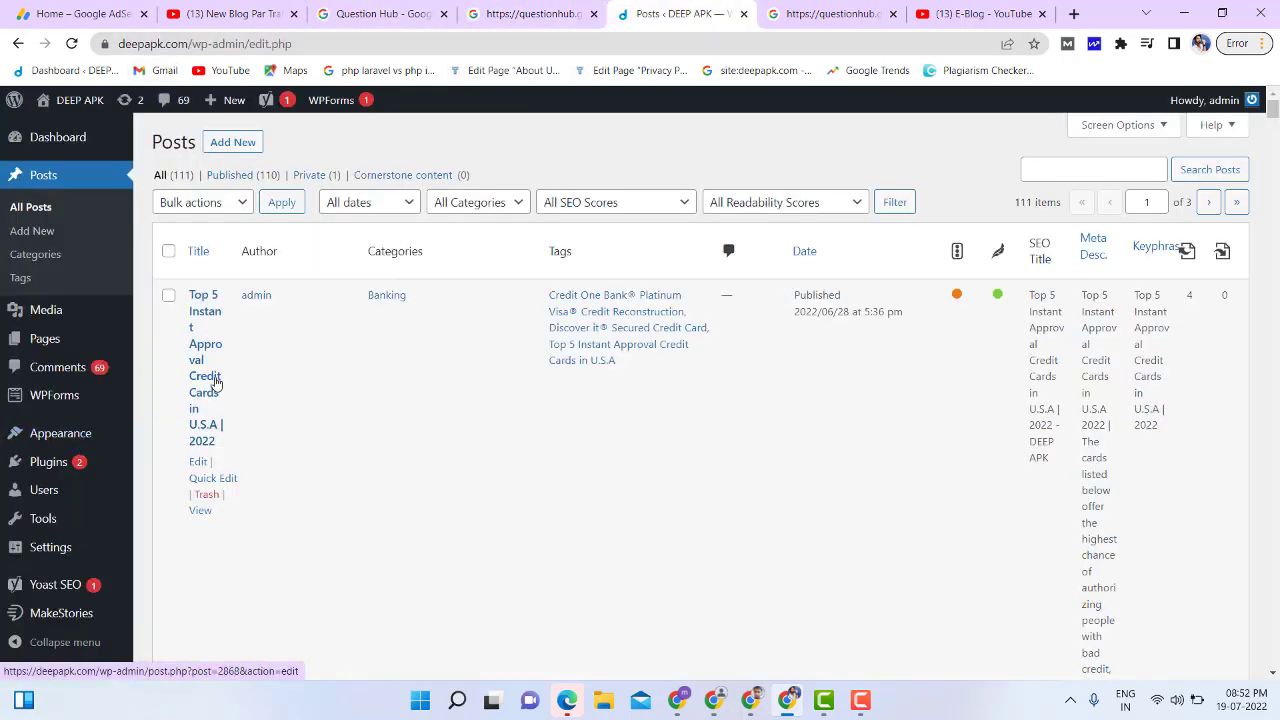
scroll(214, 381, "down", 5)
scroll(214, 381, "up", 5)
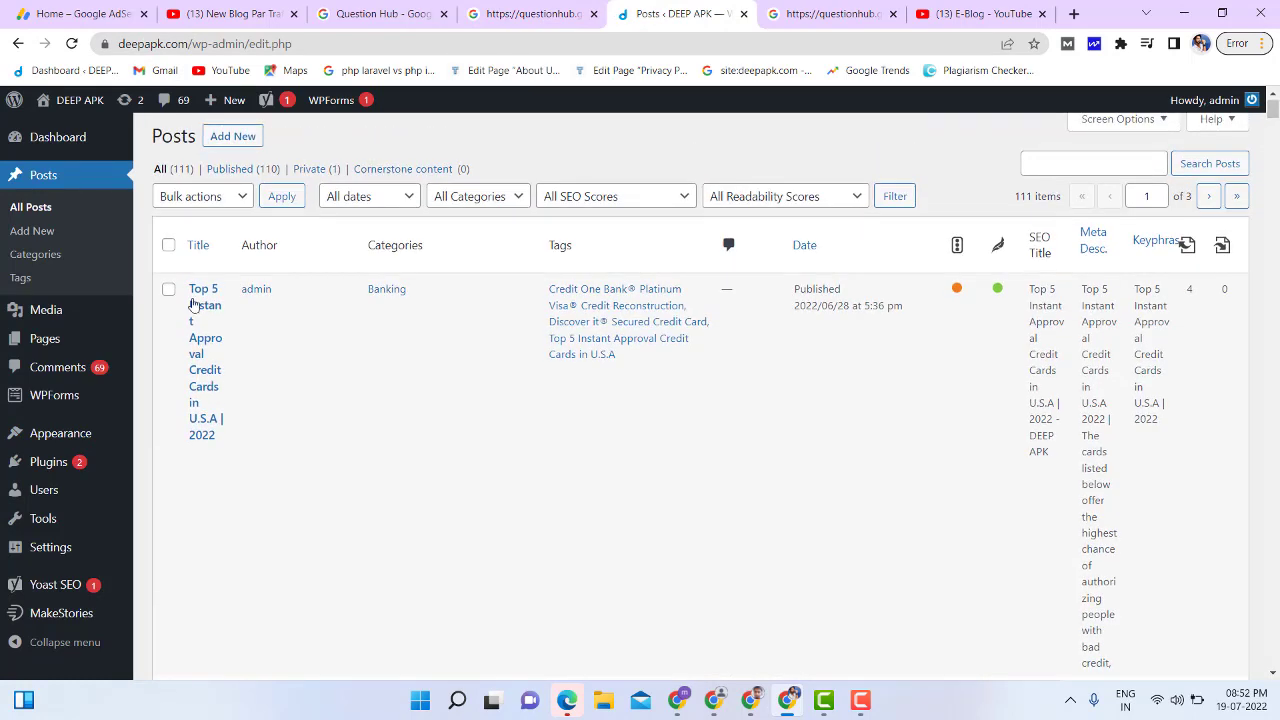
mouse_move(205, 295)
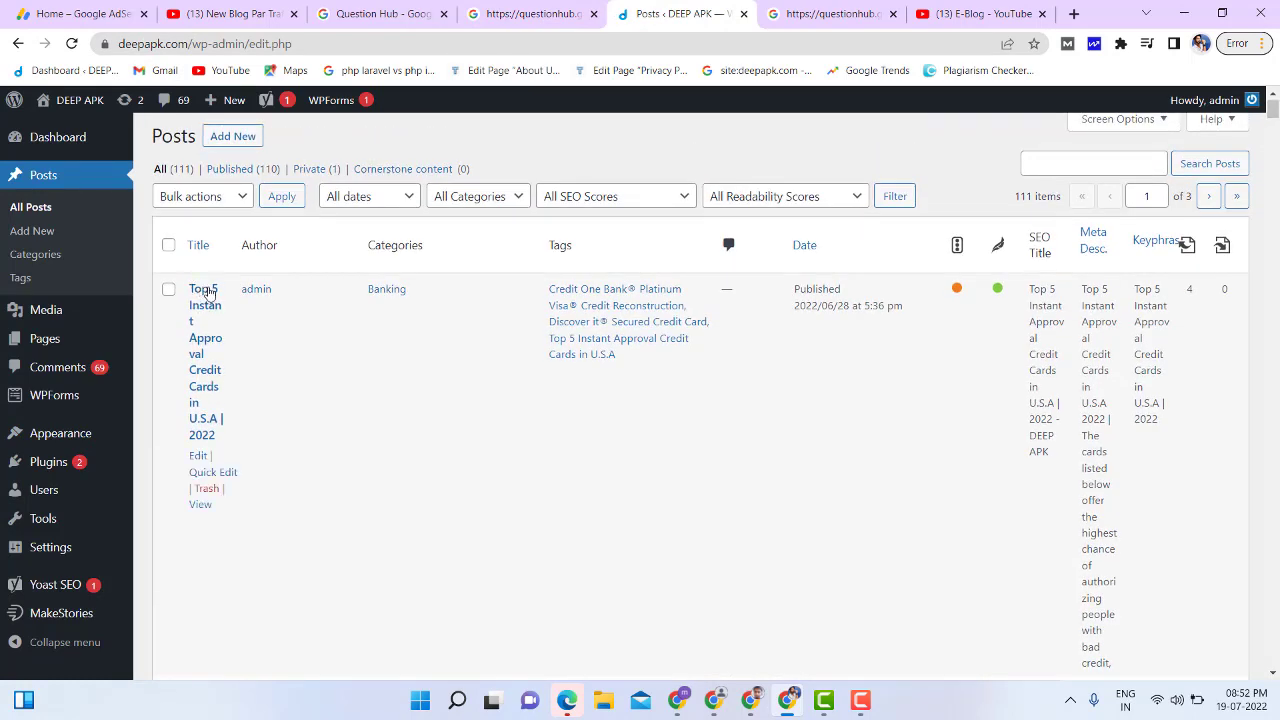
left_click(199, 456)
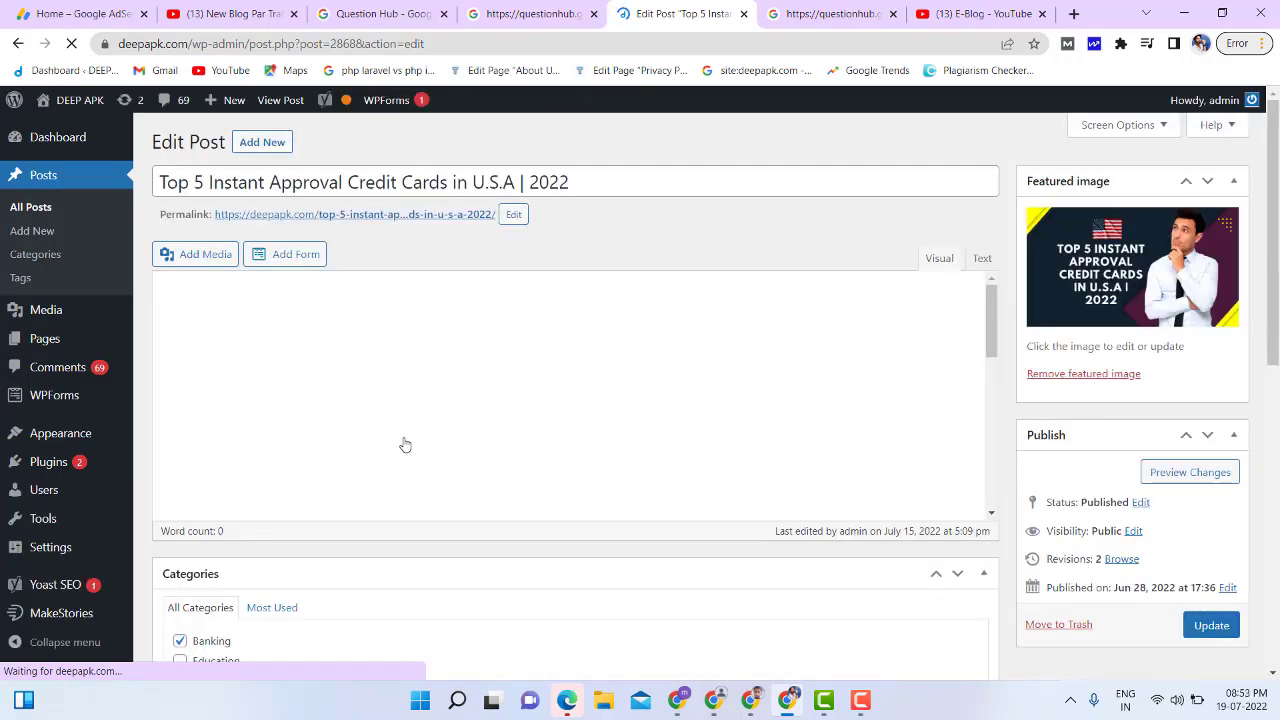
scroll(565, 400, "down", 3)
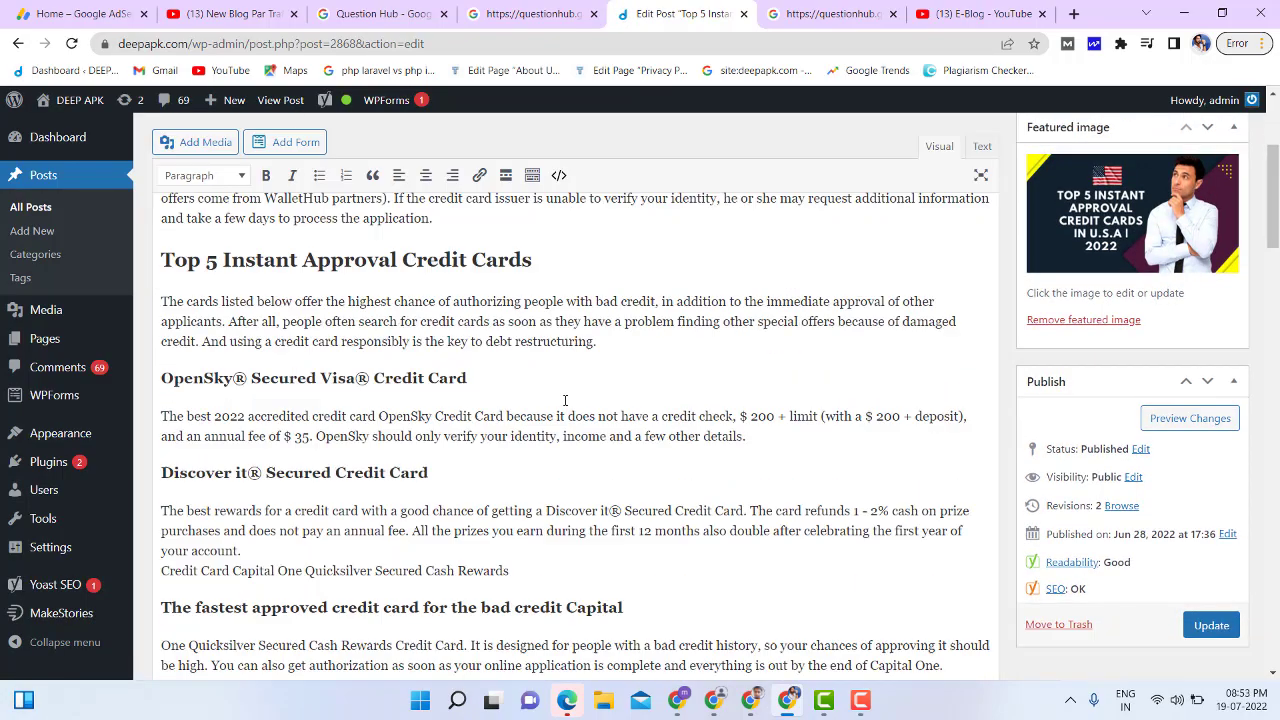
scroll(565, 400, "down", 7)
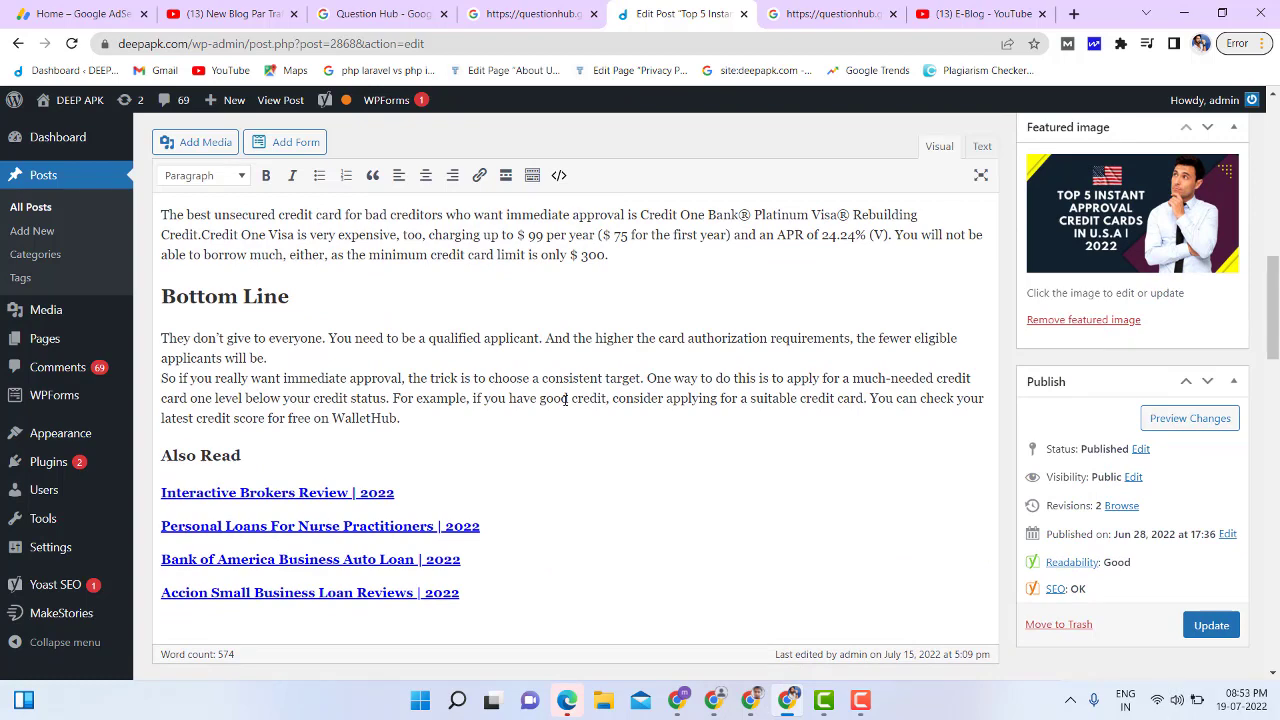
scroll(565, 400, "up", 10)
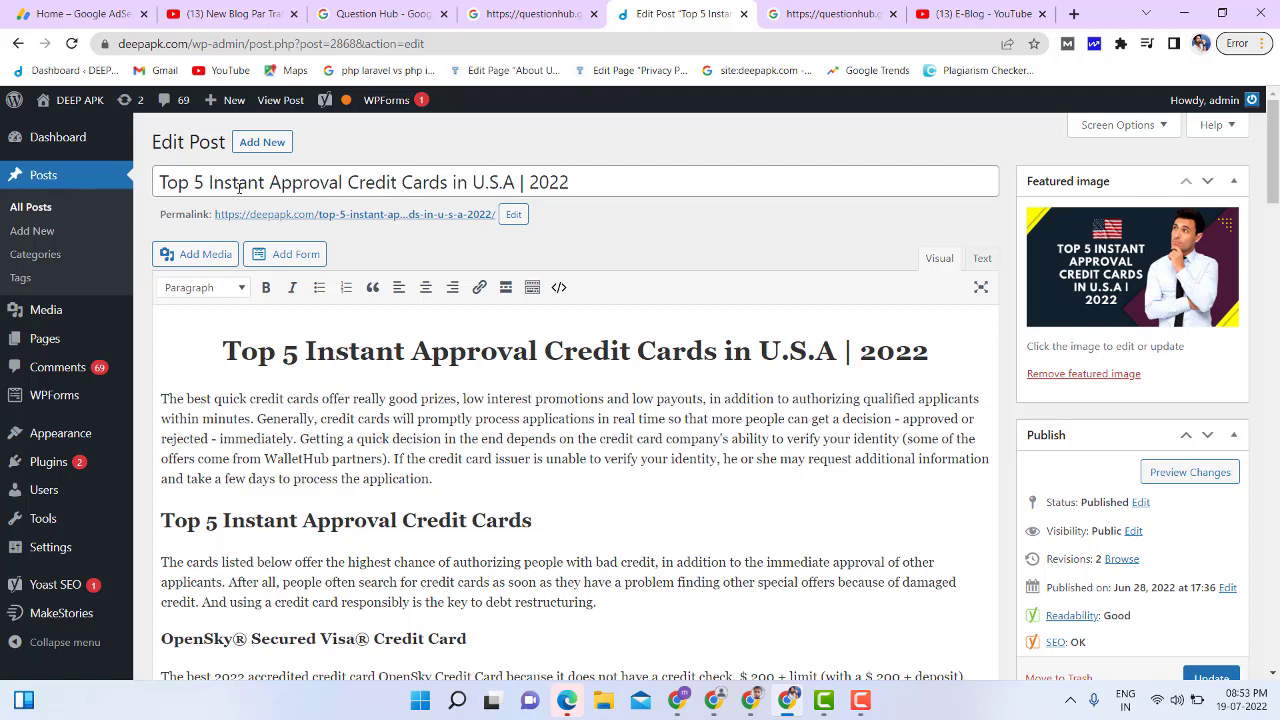
- Copy "Approval Credit Cards" from the post title and search for it as a topic in Question Hub
left_click_drag(269, 182, 452, 179)
right_click(437, 182)
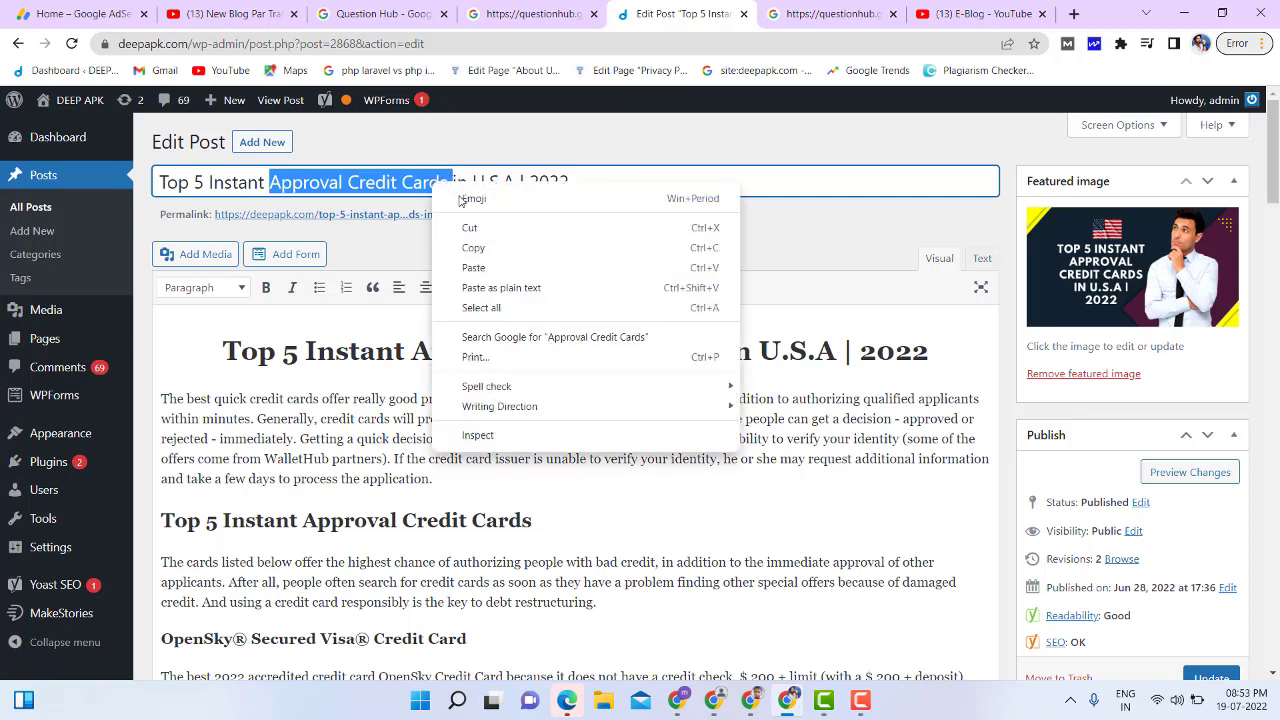
left_click(480, 250)
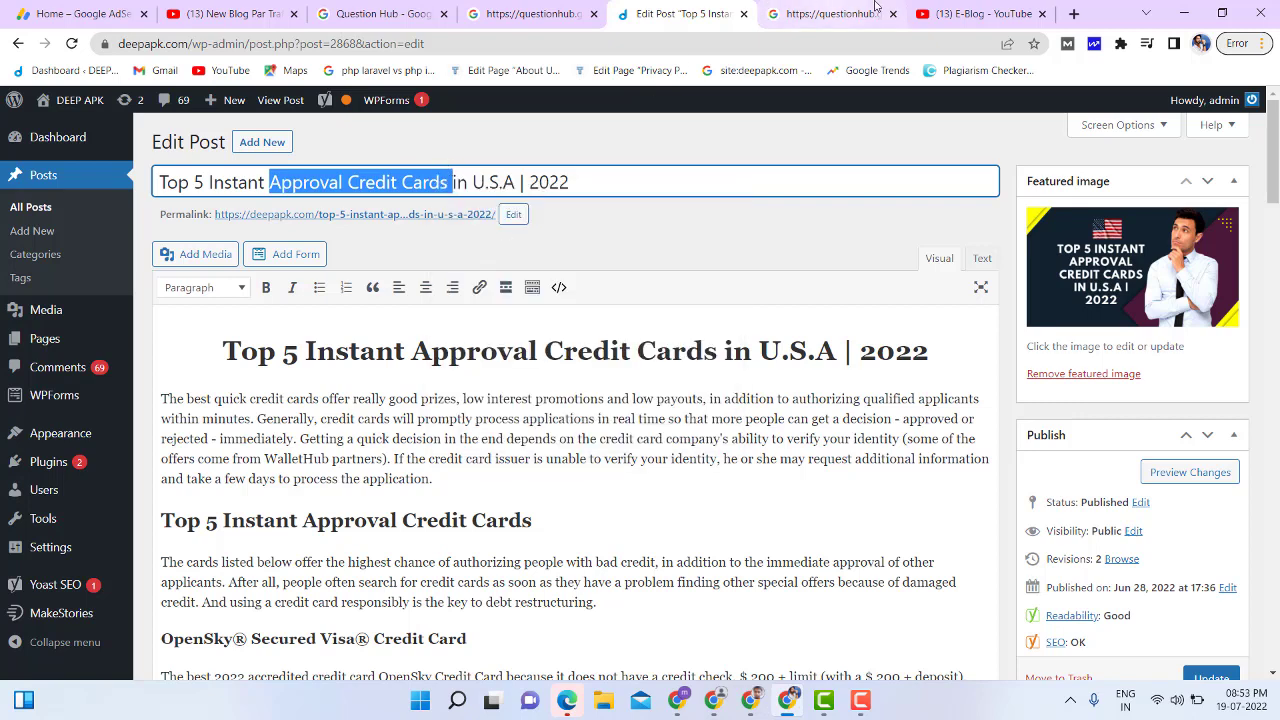
left_click(811, 8)
left_click(583, 331)
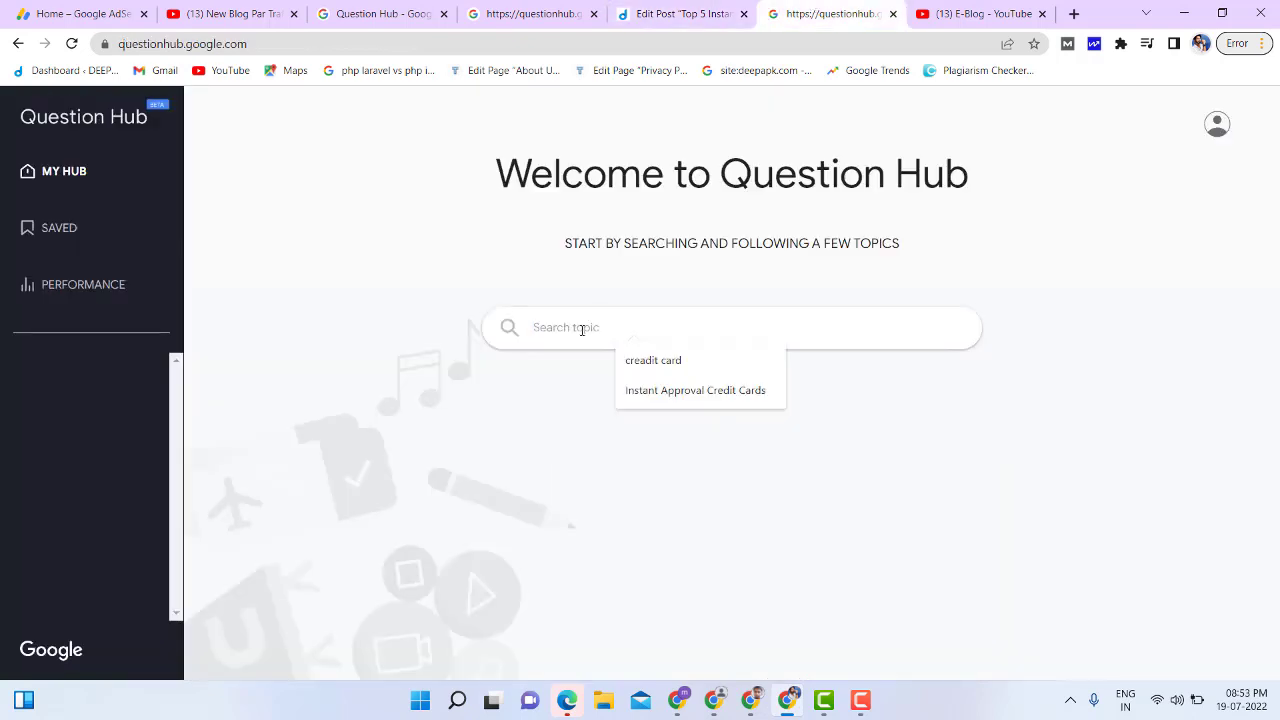
key("ctrl+v")
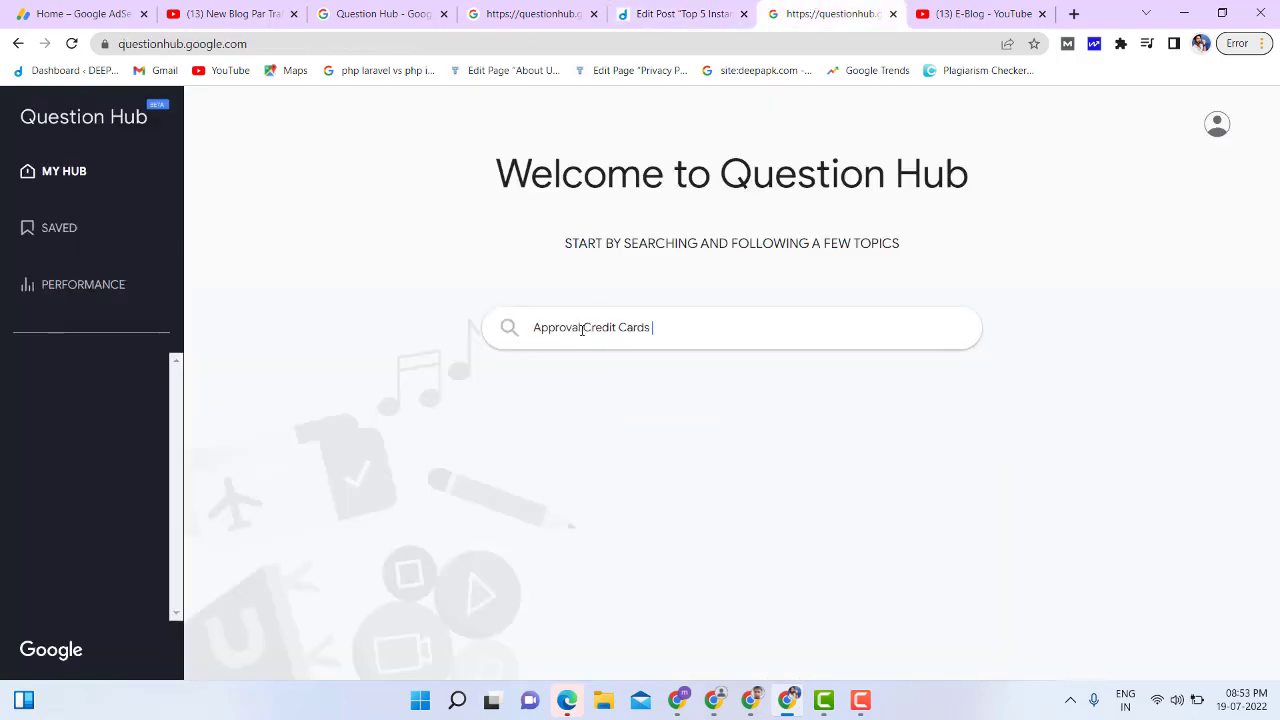
key("Return")
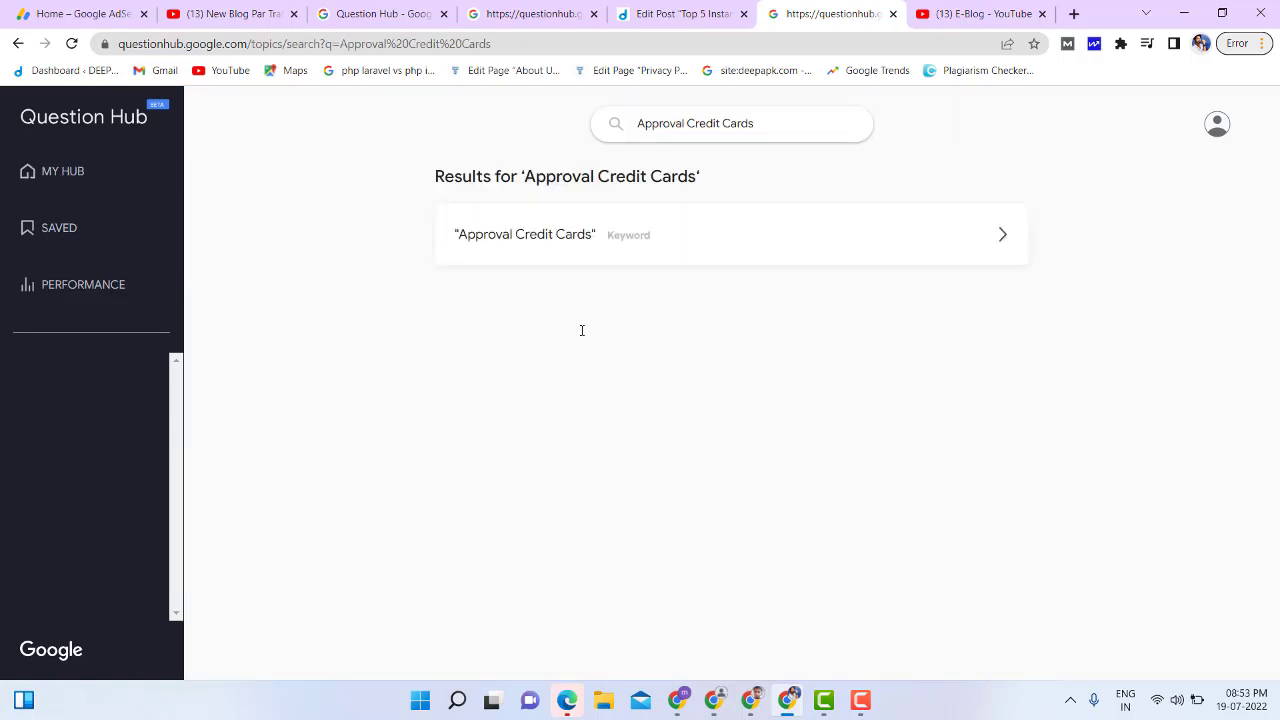
- Open the "Approval Credit Cards" keyword result, follow the topic and look through its questions
left_click(640, 244)
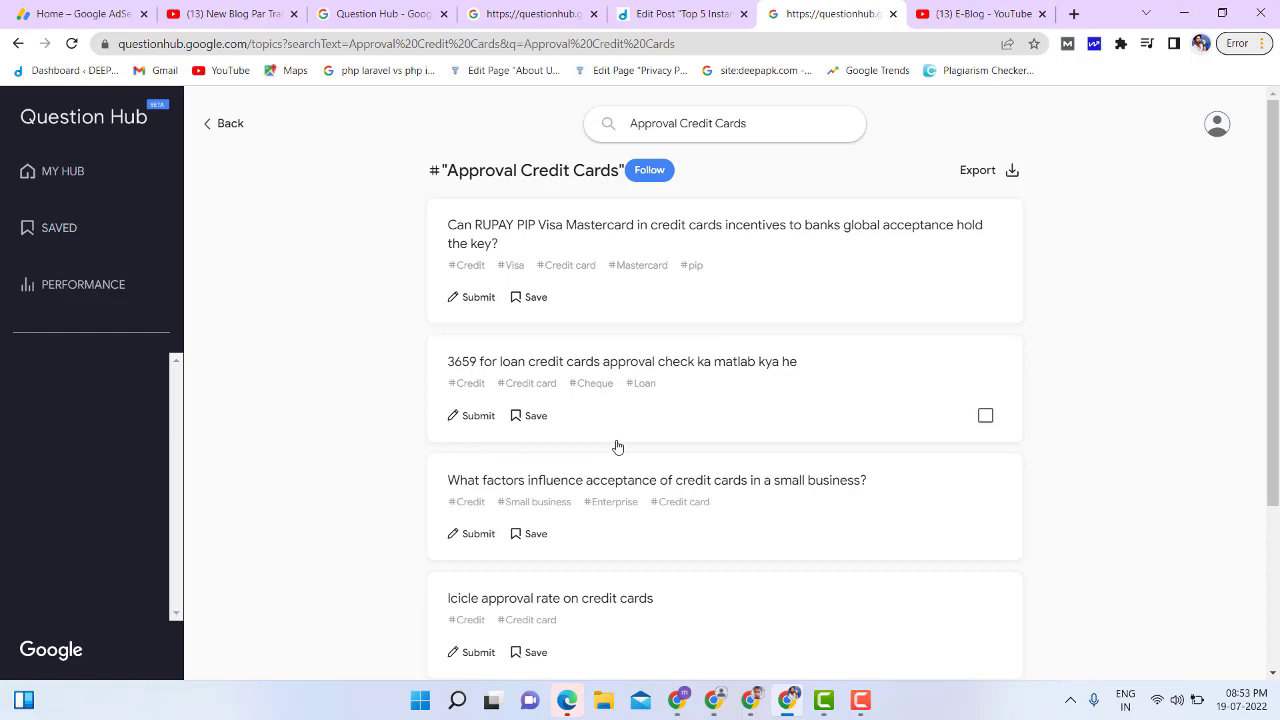
scroll(617, 447, "down", 3)
scroll(617, 447, "up", 3)
left_click(649, 172)
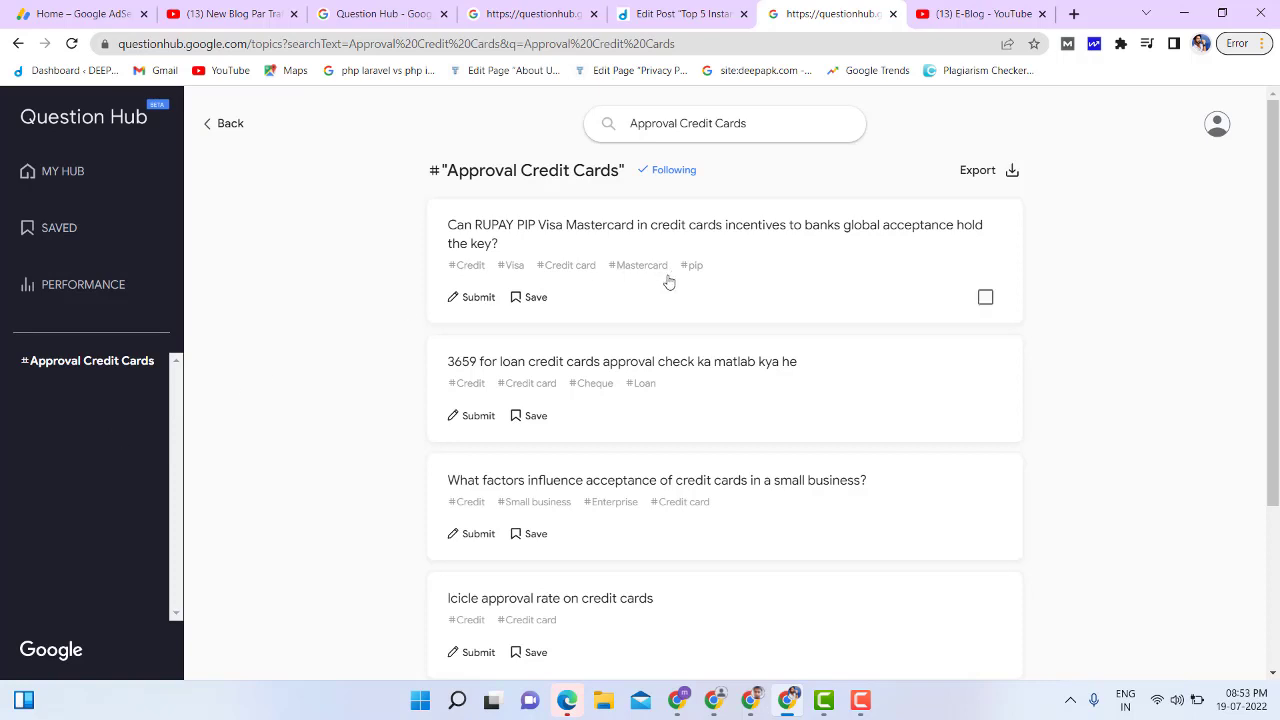
scroll(595, 413, "down", 3)
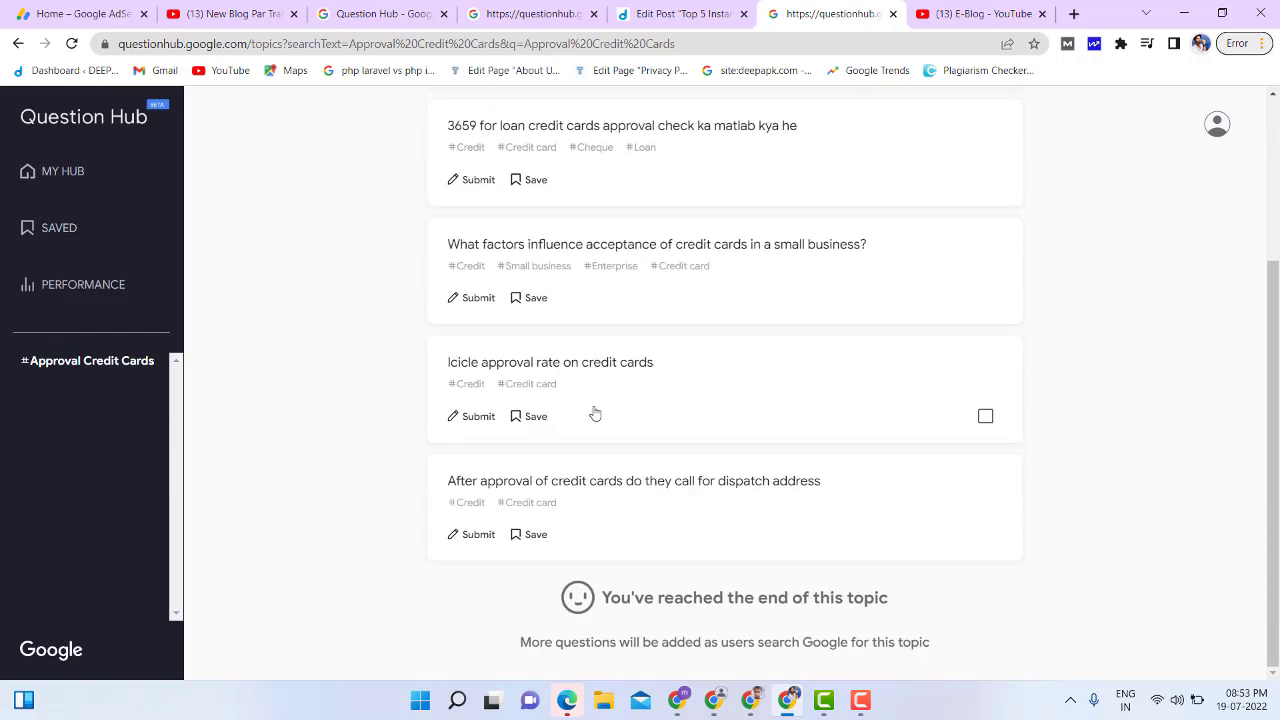
scroll(595, 413, "up", 3)
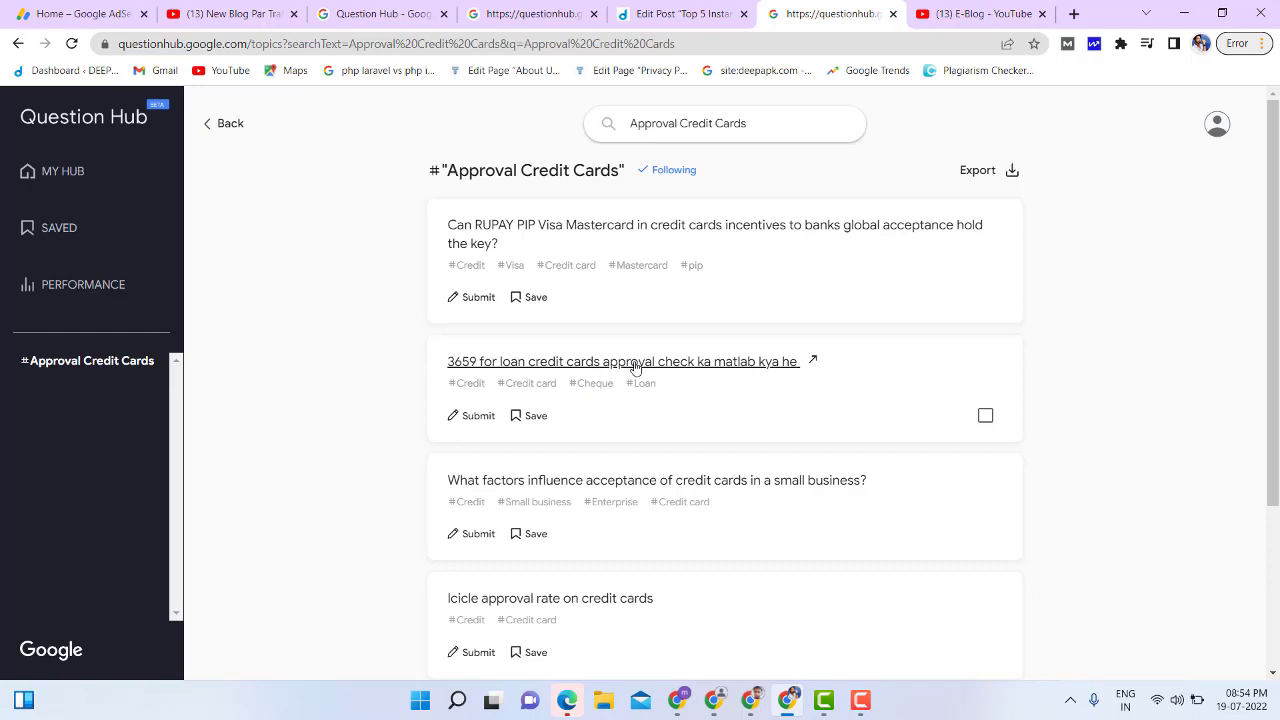
- Check the WordPress post title and save the Question Hub question "3659 for loan credit cards approval check ka matlab kya he"
left_click(648, 8)
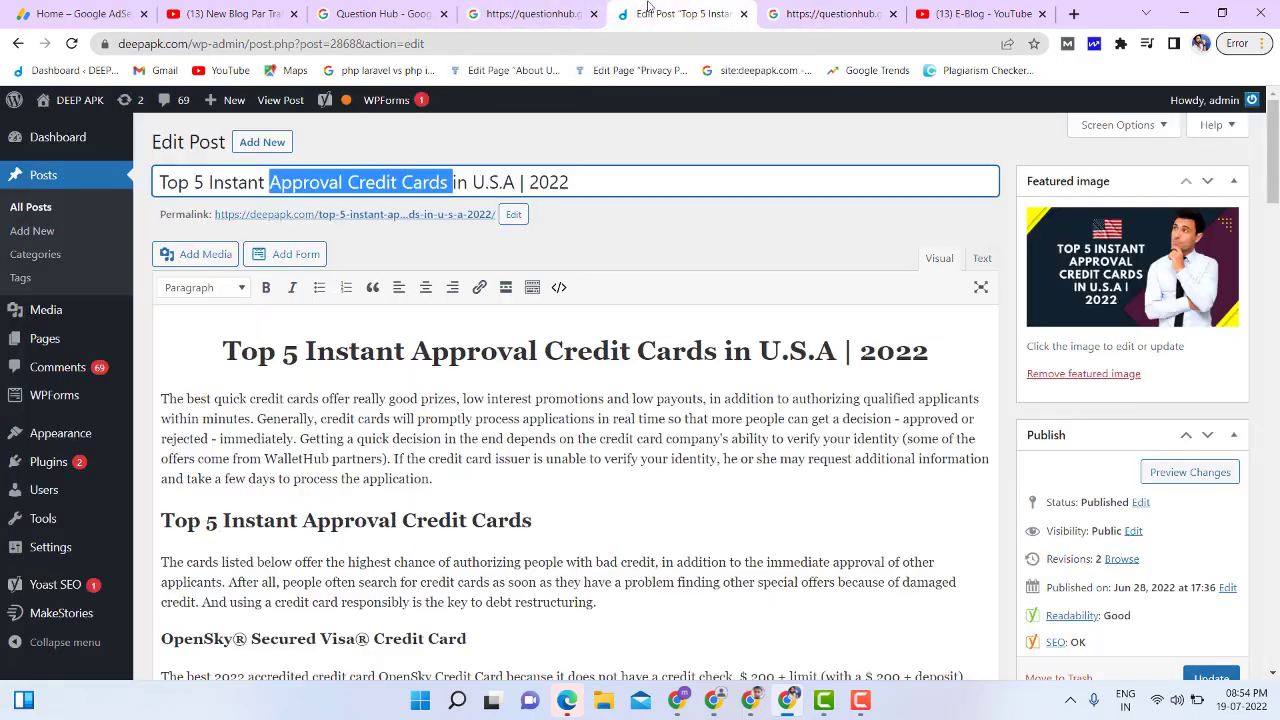
left_click(417, 186)
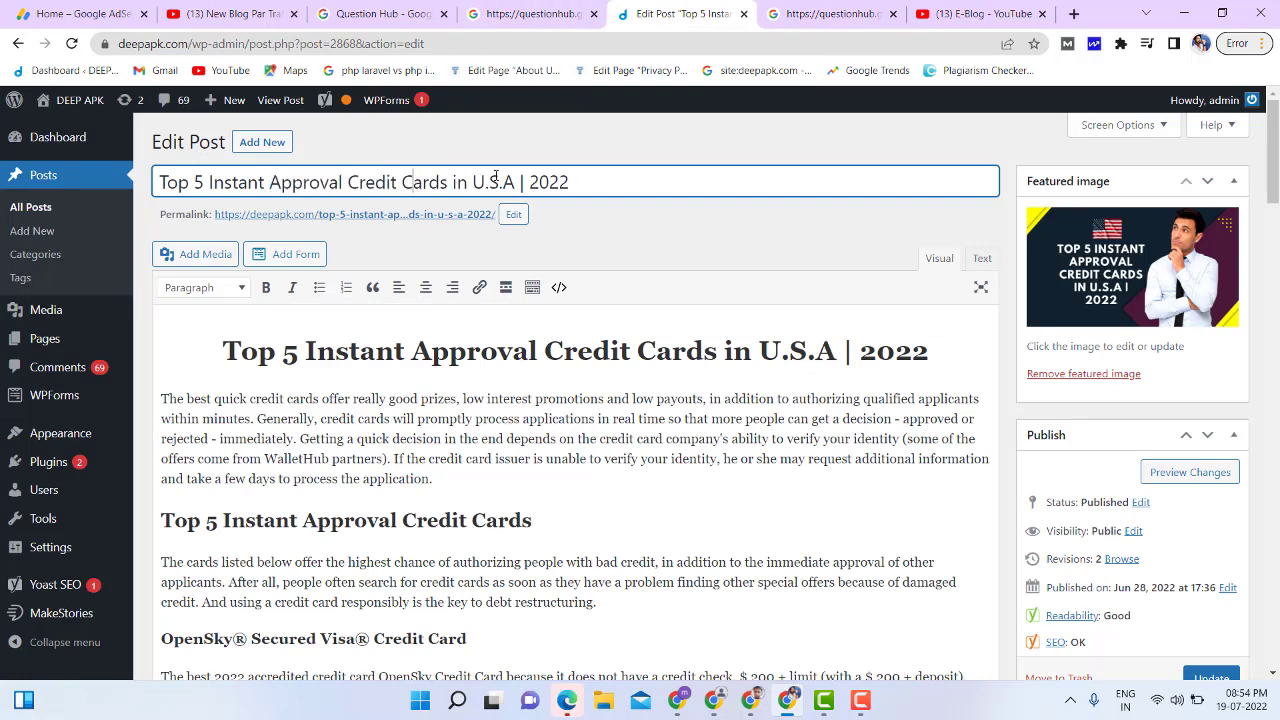
left_click(830, 14)
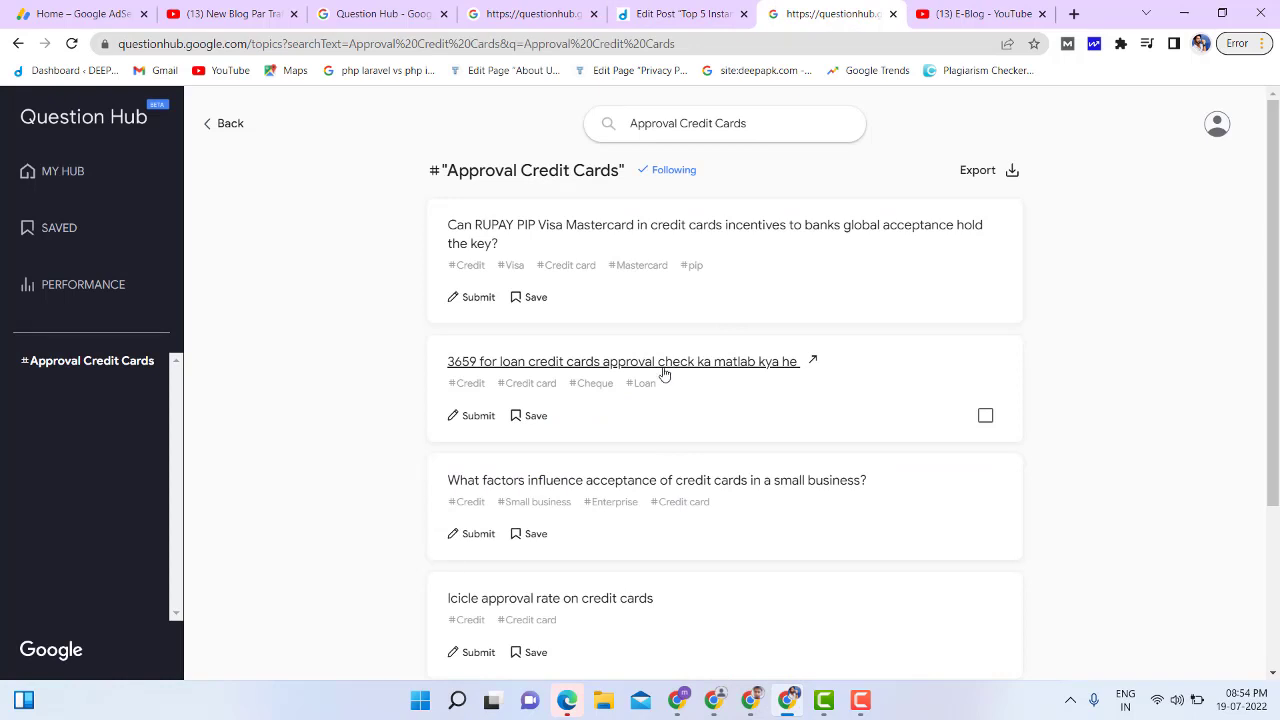
left_click(536, 420)
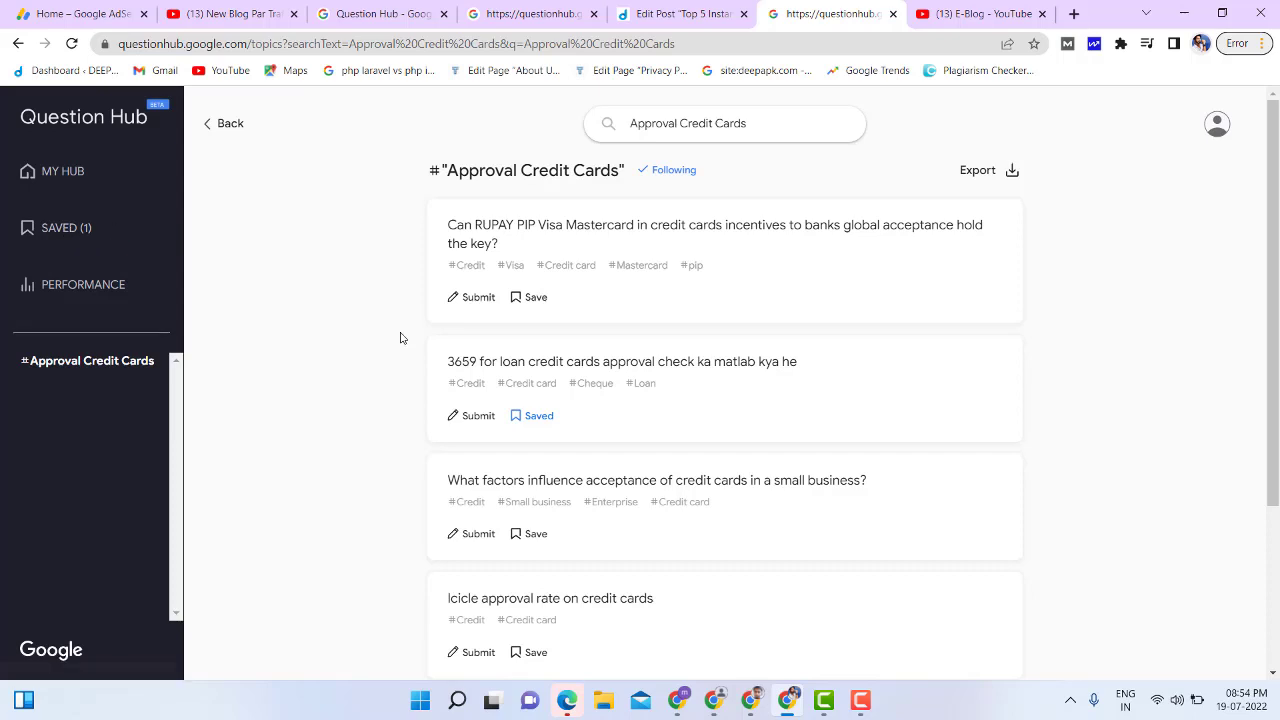
- Save the question "After approval of credit cards do they call for dispatch address"
scroll(661, 493, "down", 2)
scroll(661, 493, "down", 1)
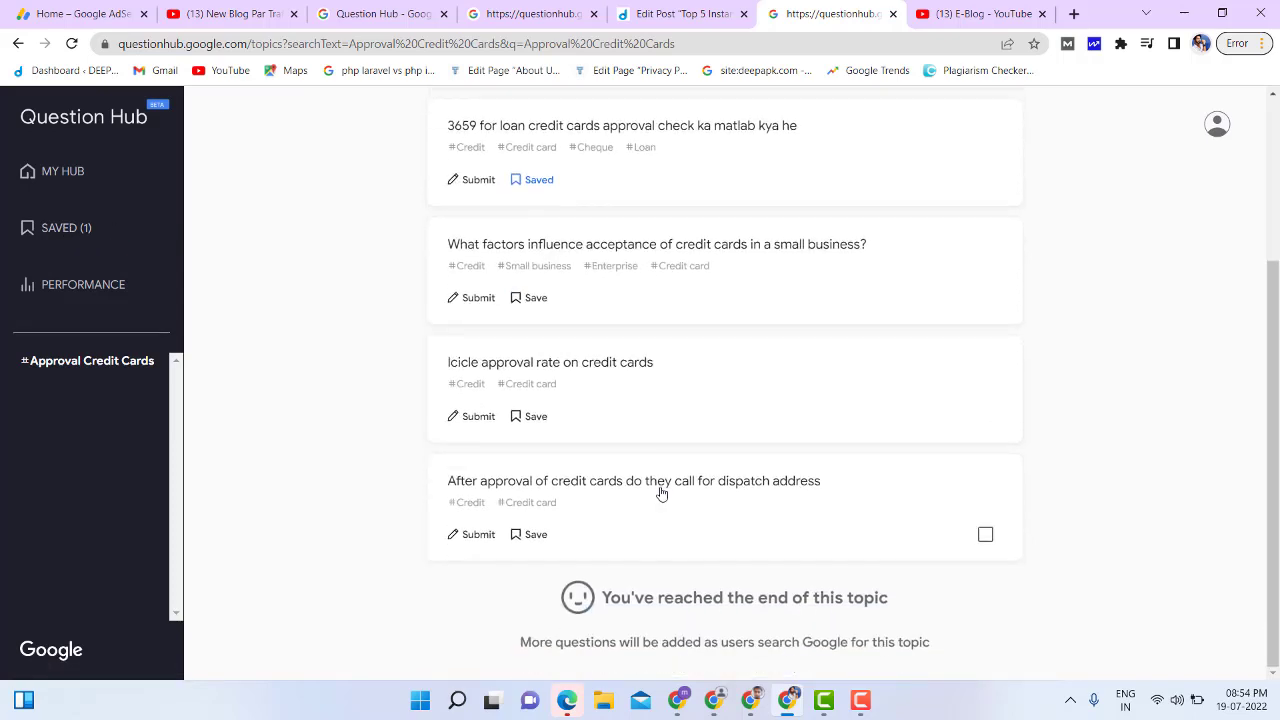
scroll(661, 493, "up", 3)
scroll(661, 493, "down", 3)
left_click(530, 536)
- Open link submission for the saved question "After approval of credit cards do they call for dispatch address" and copy the WordPress post's permalink address
left_click(89, 229)
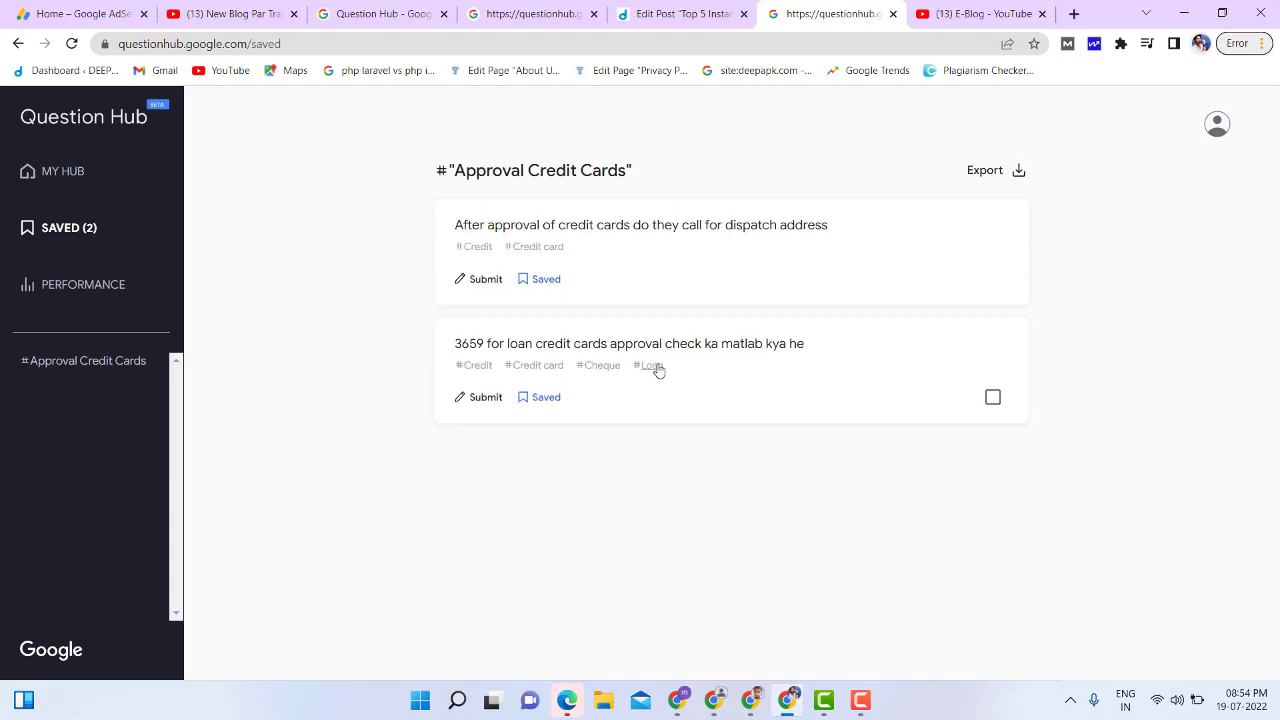
left_click(487, 281)
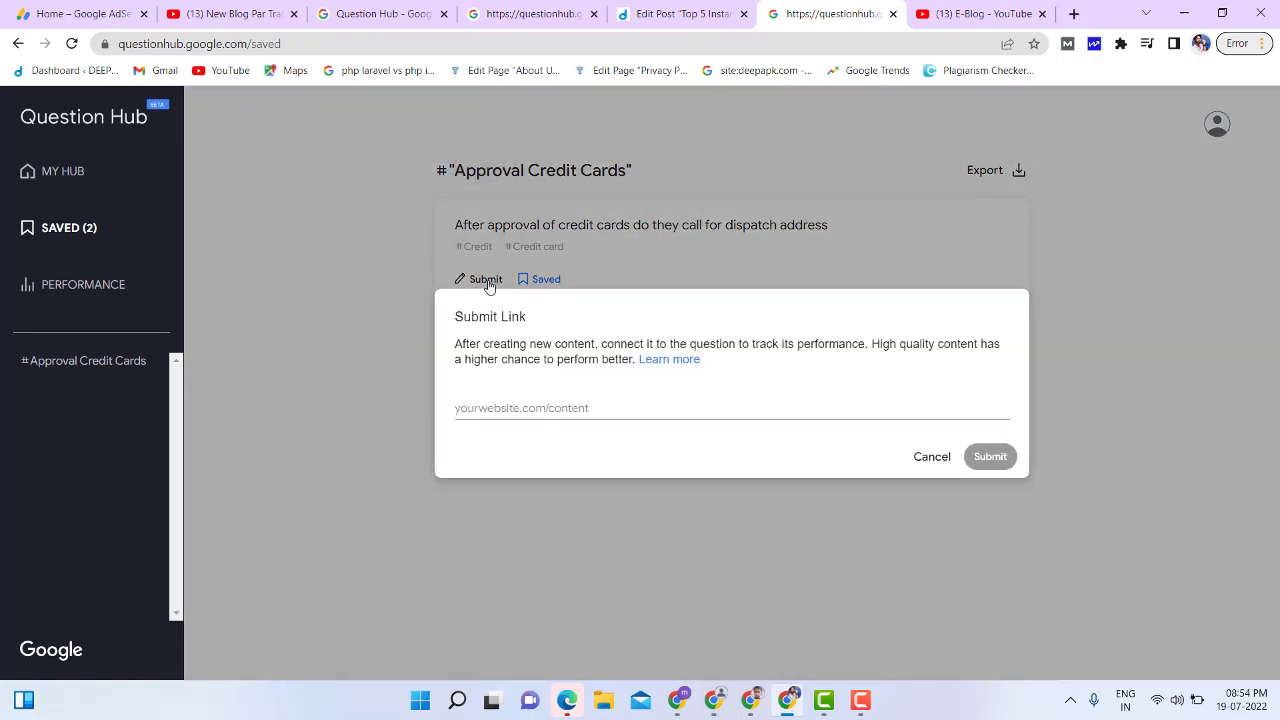
left_click(525, 413)
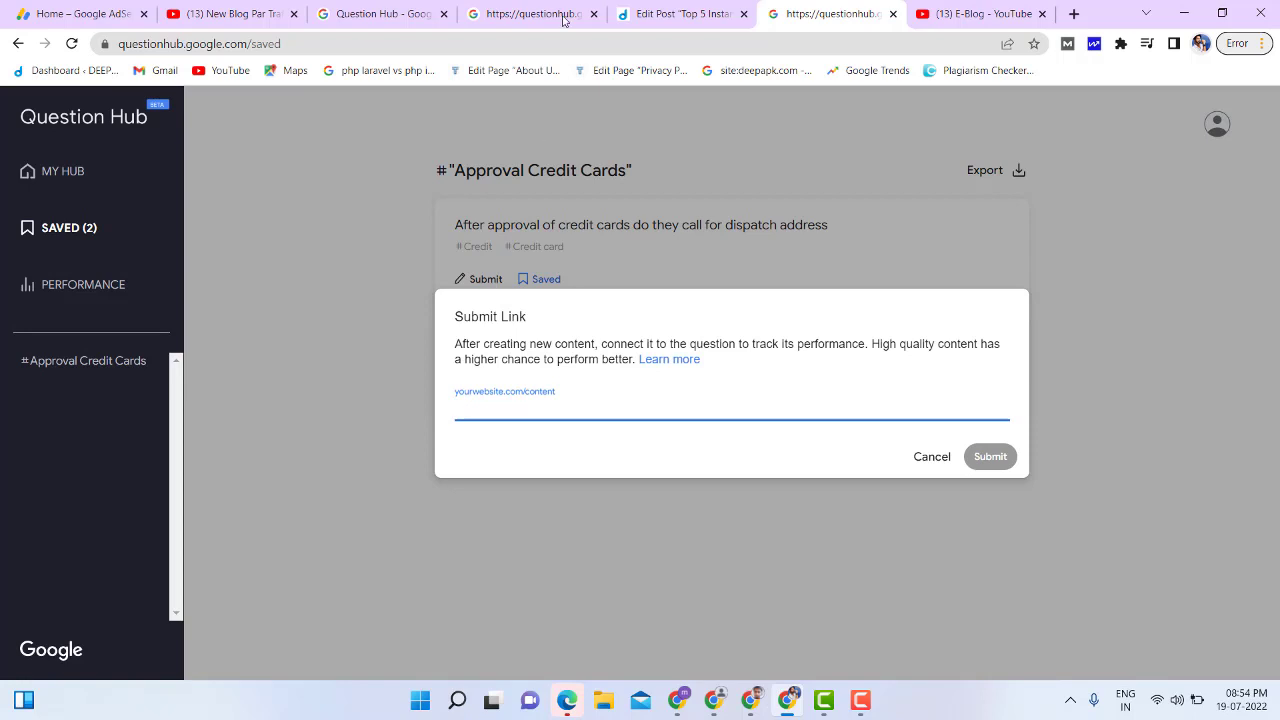
left_click(658, 13)
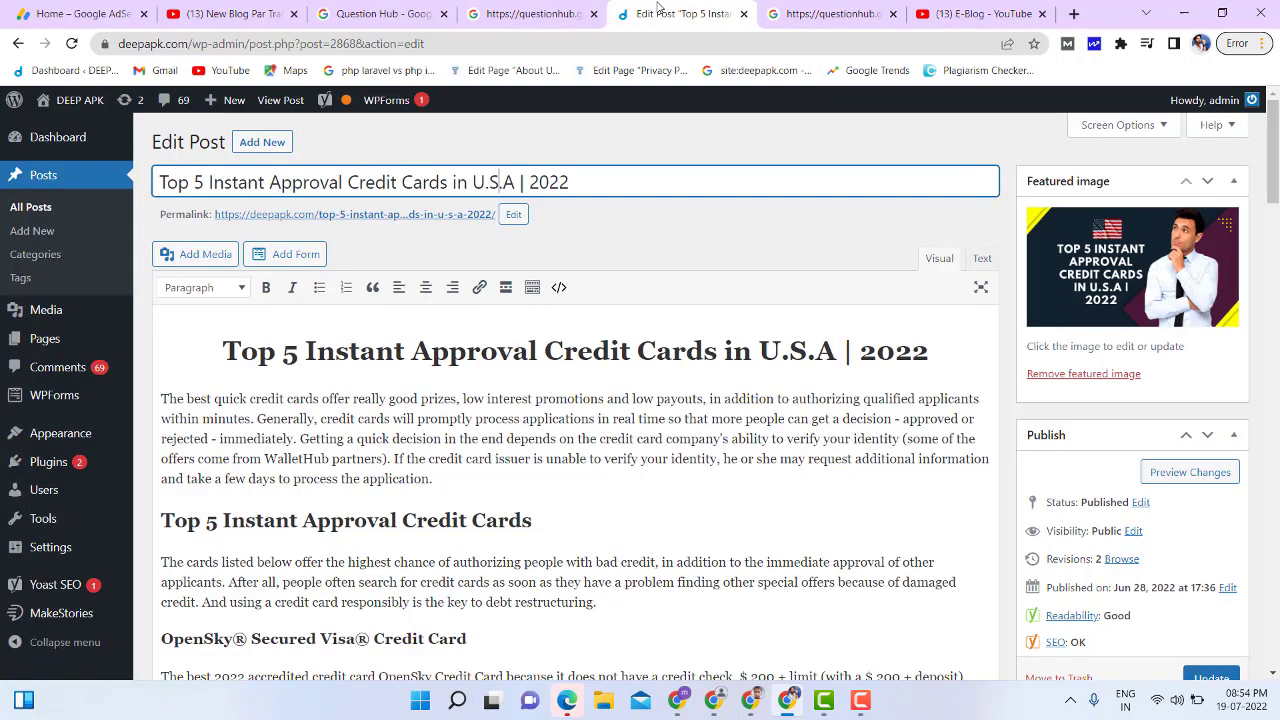
right_click(417, 224)
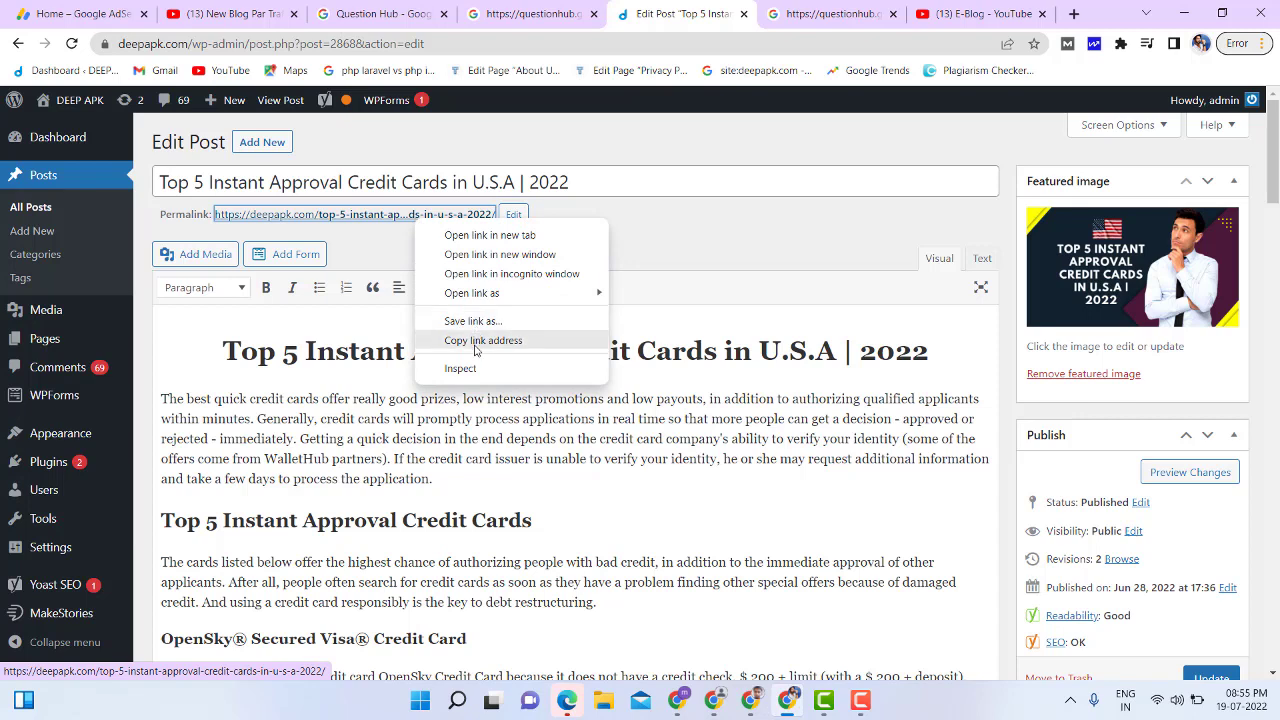
left_click(476, 342)
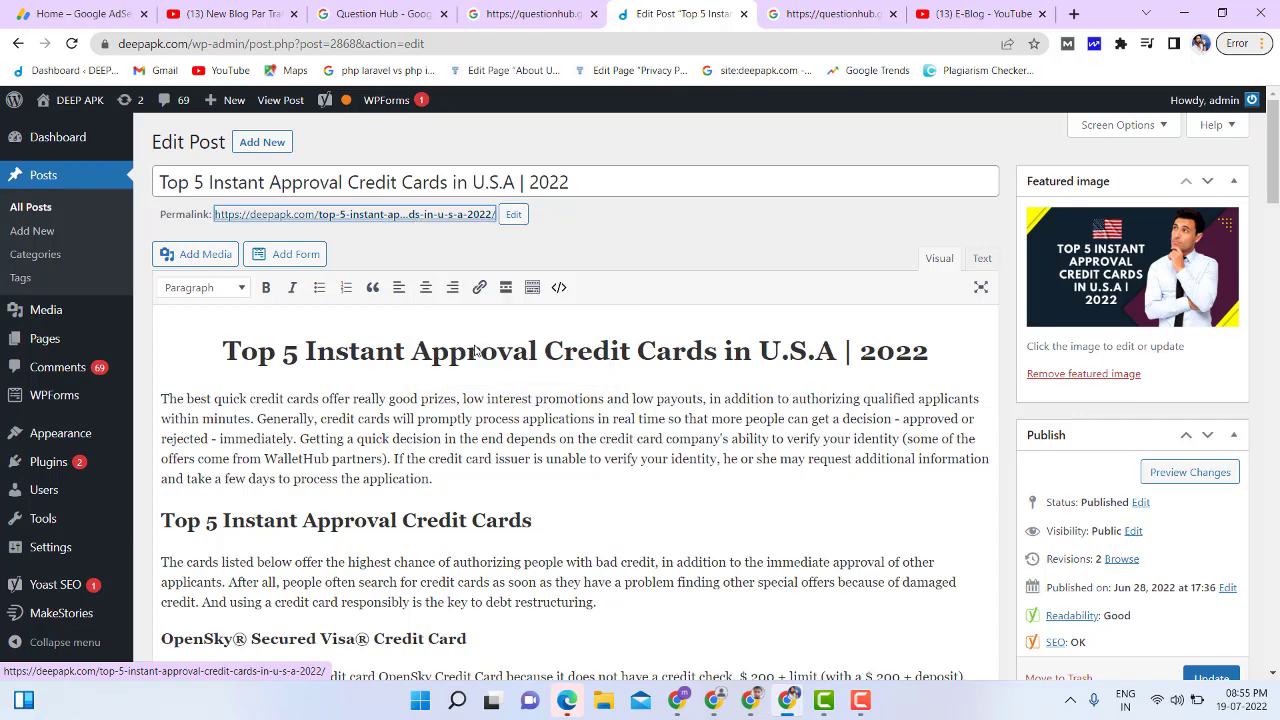
left_click(833, 10)
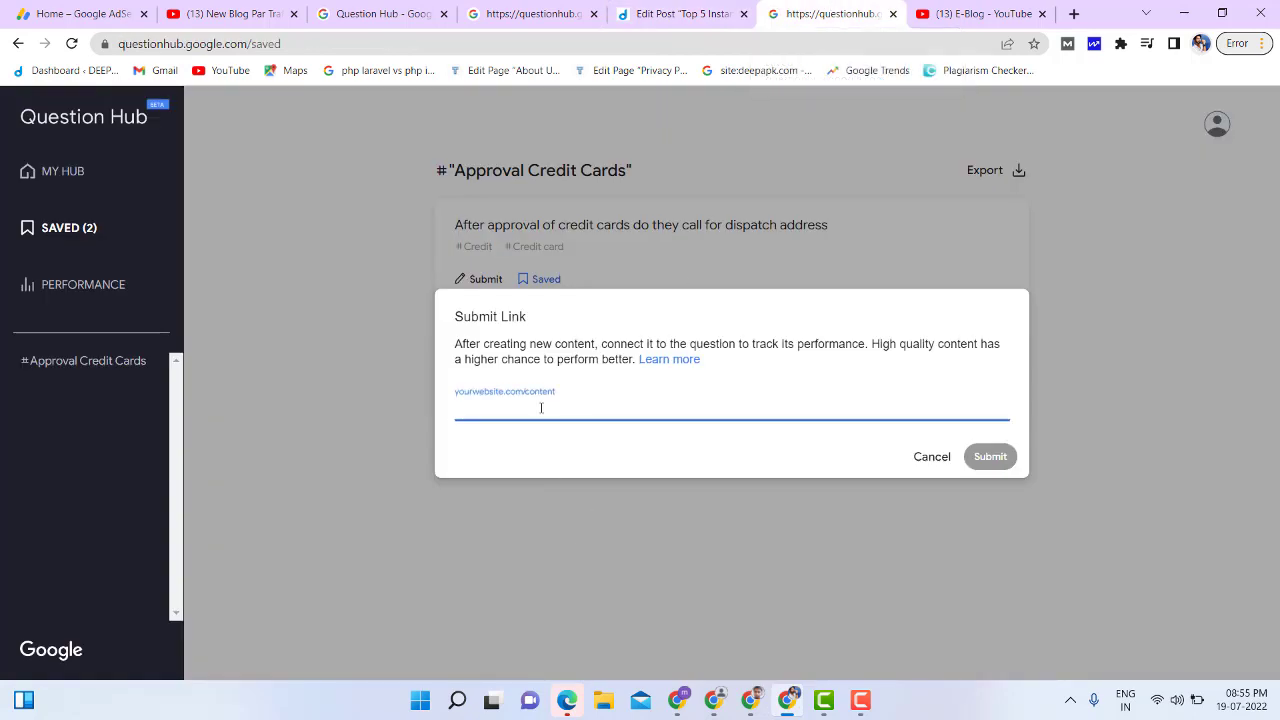
key("ctrl+v")
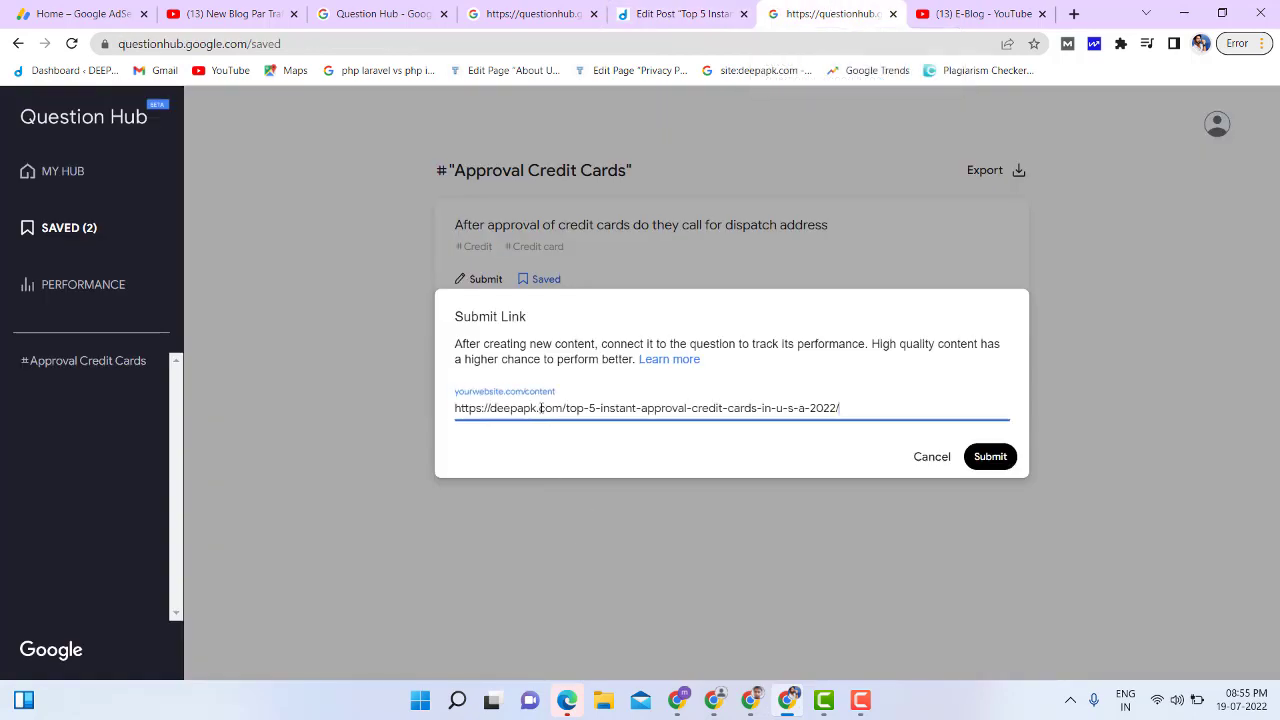
left_click(993, 458)
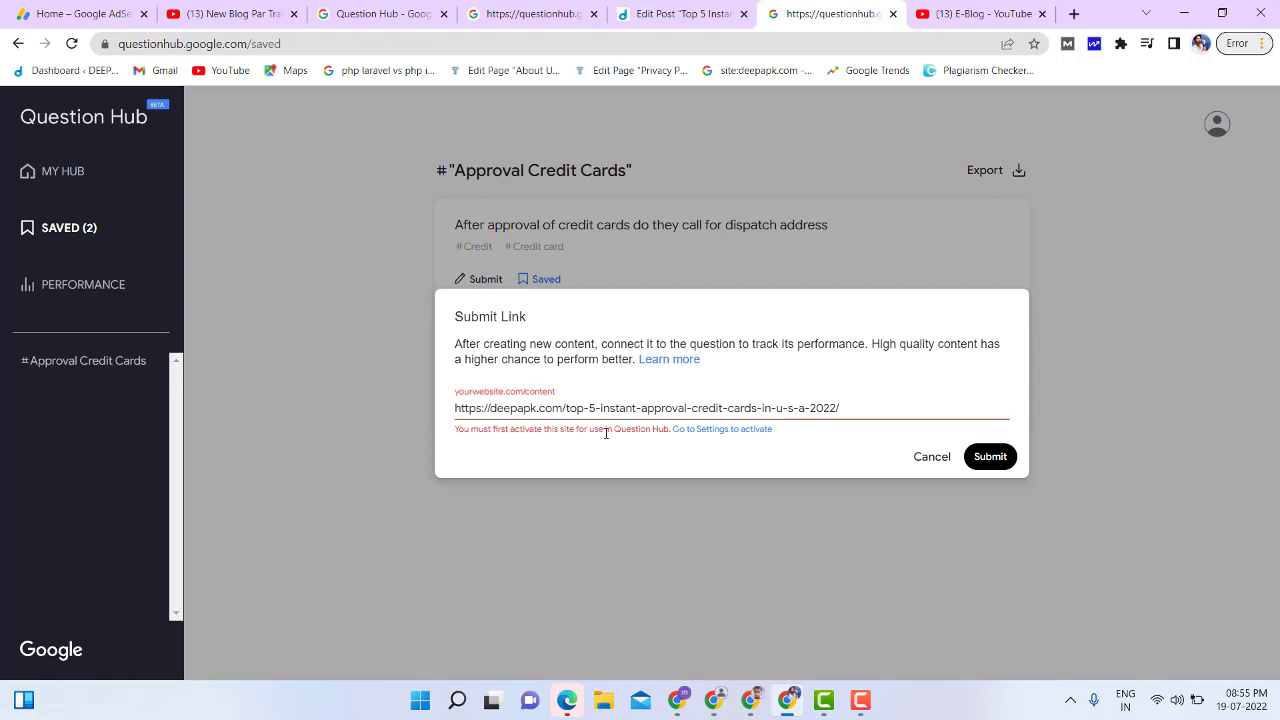
left_click(704, 429)
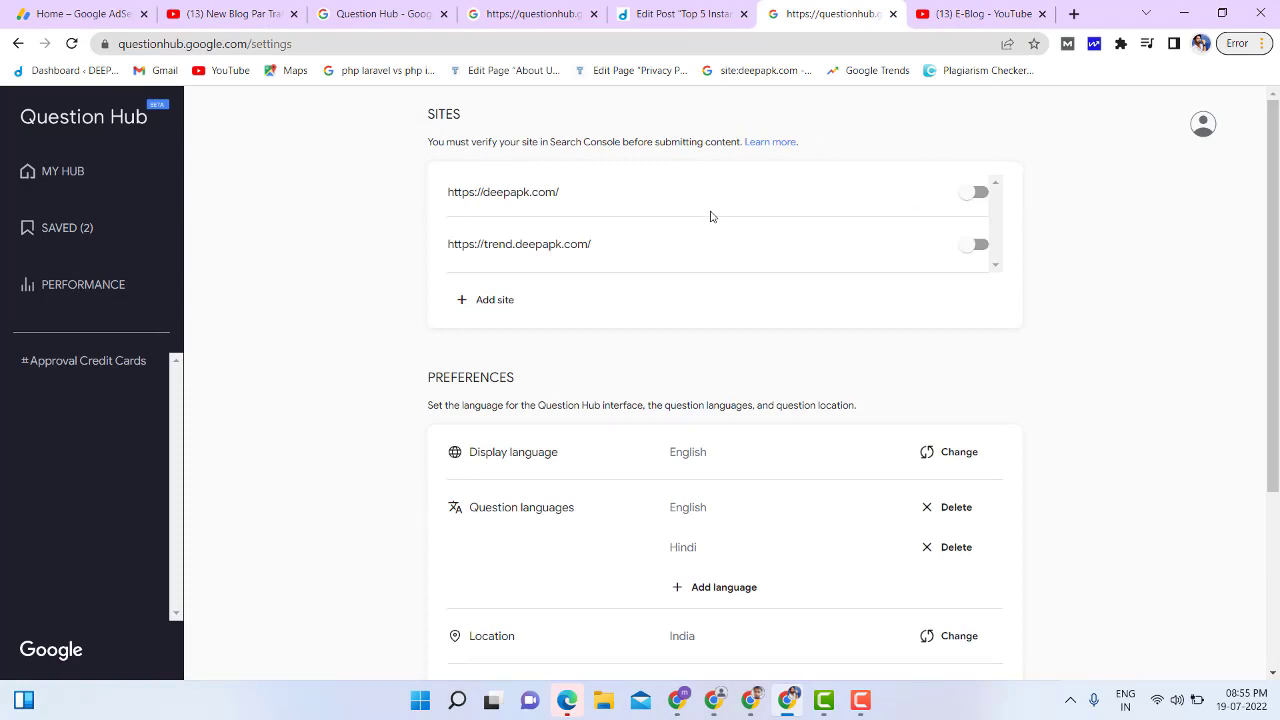
left_click(975, 193)
- Submit the copied top-5-instant-approval-credit-cards-in-u-s-a-2022 post link to the saved question about calling for the dispatch address
left_click(70, 230)
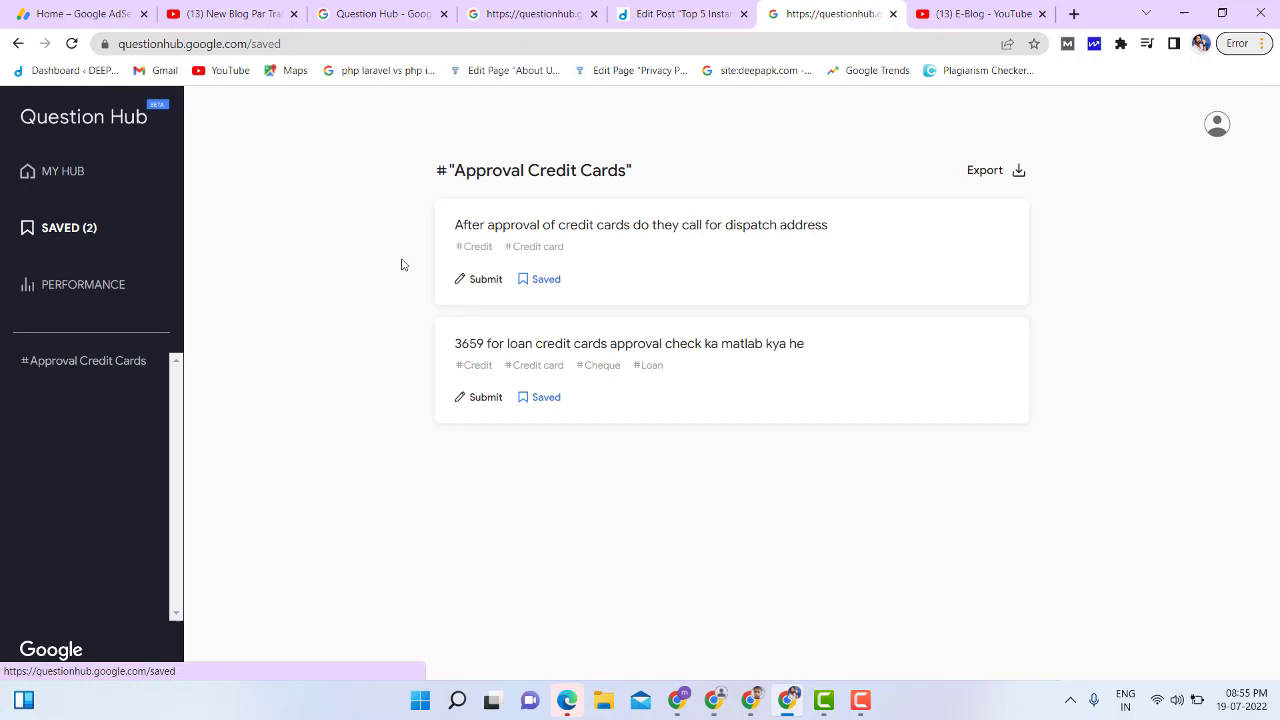
left_click(488, 282)
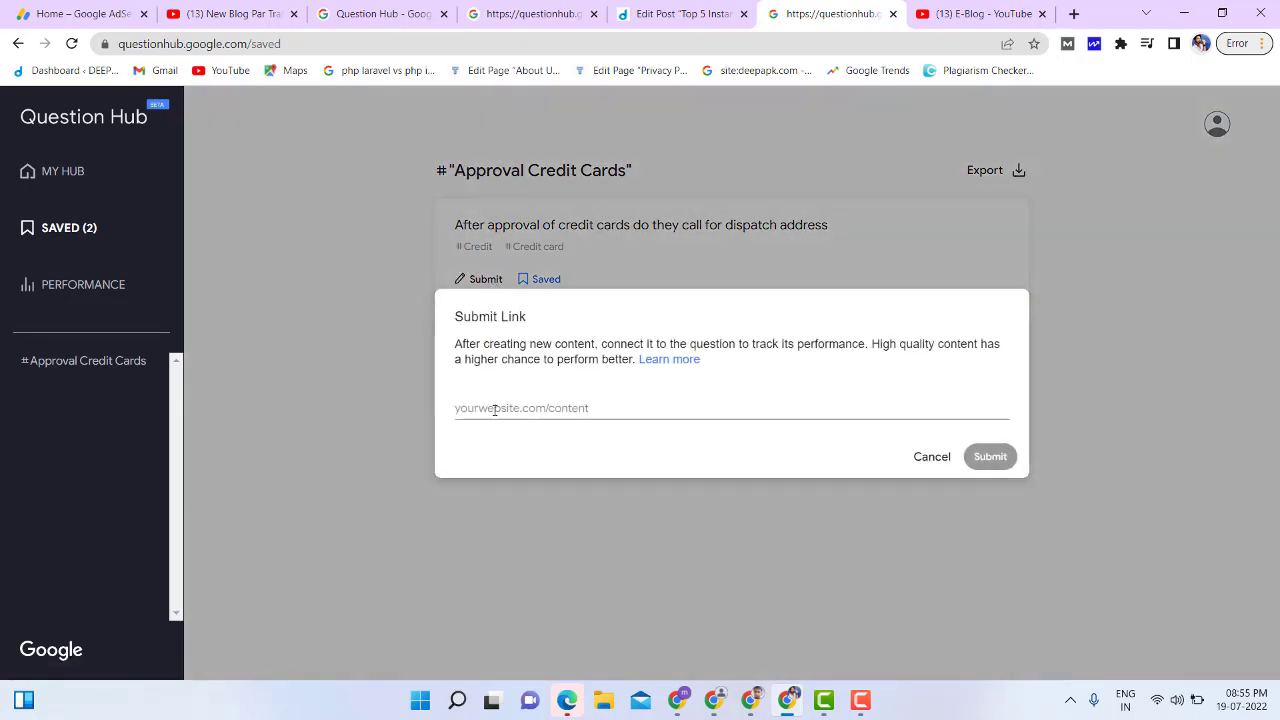
left_click(494, 408)
key("ctrl+v")
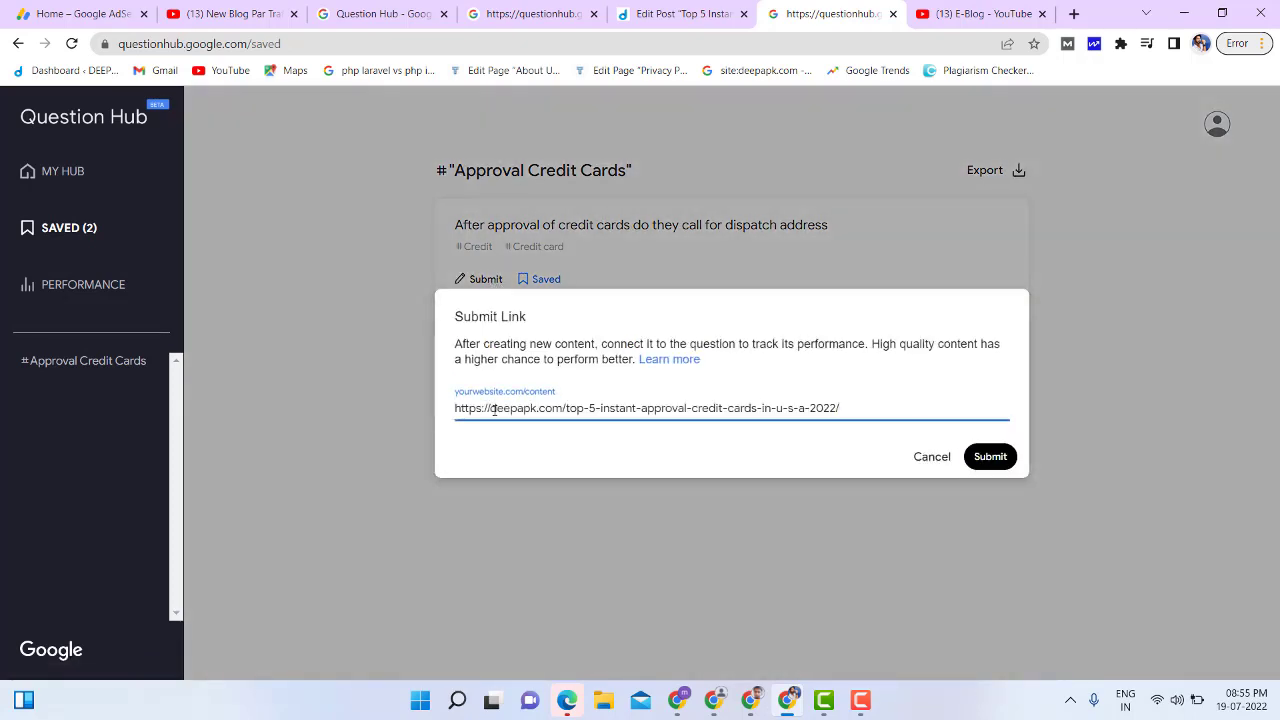
left_click(988, 456)
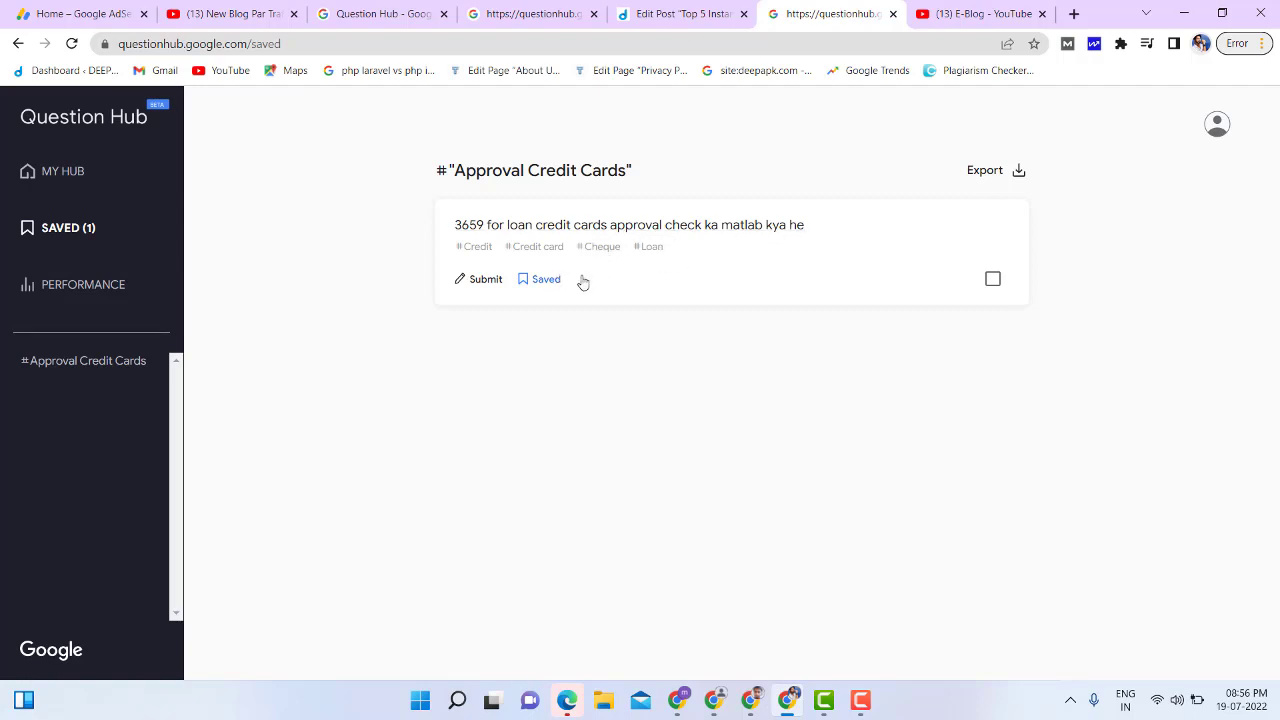
- Submit the same post link to the saved question "3659 for loan credit cards approval check ka matlab kya he"
left_click(486, 281)
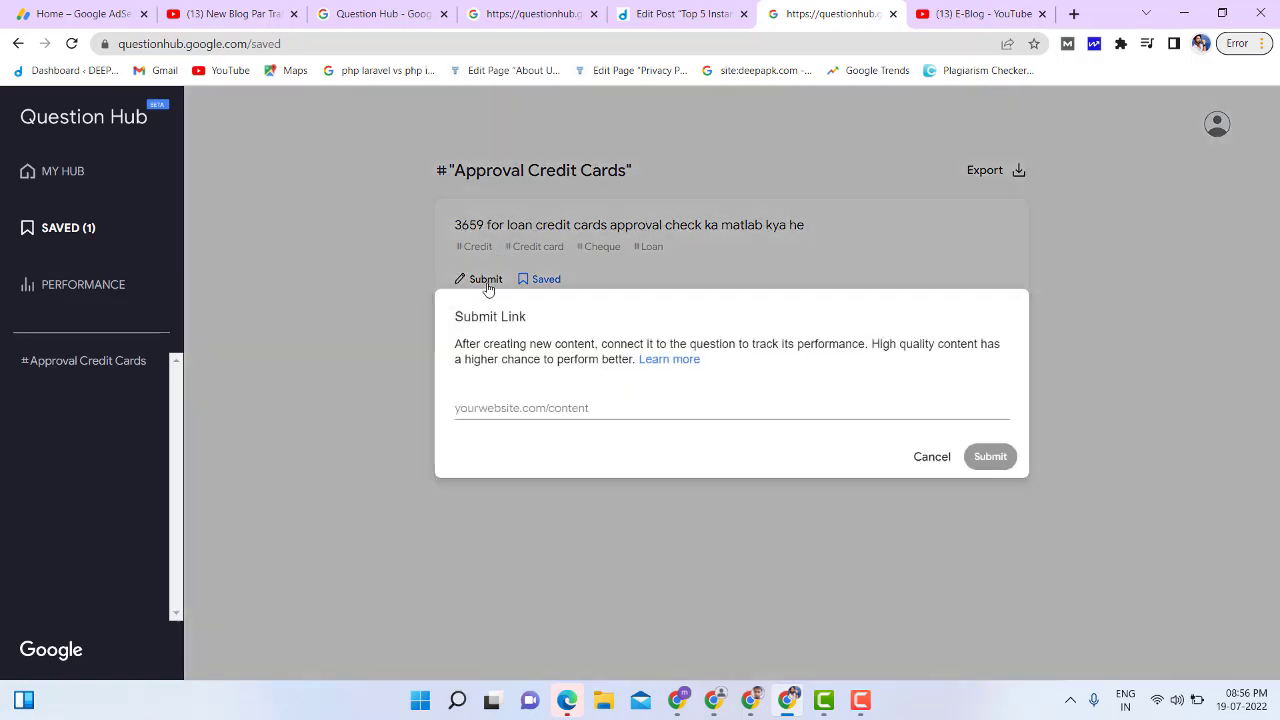
left_click(491, 407)
key("ctrl+v")
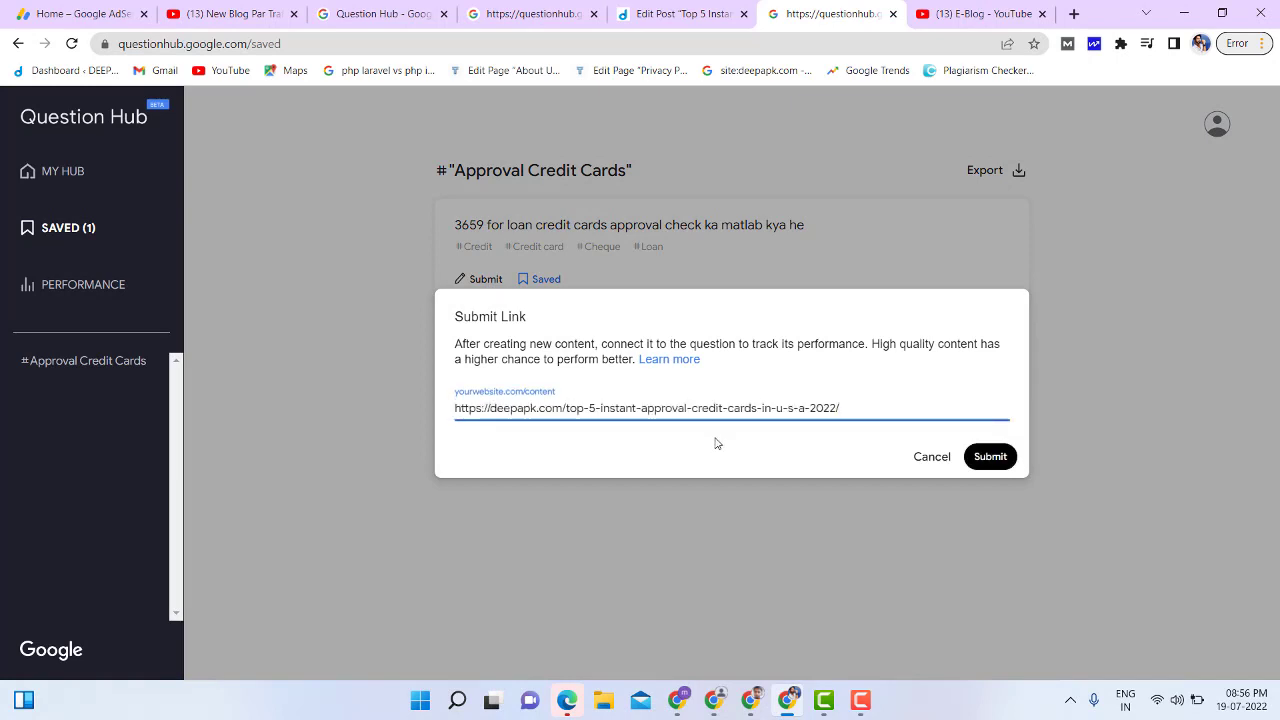
left_click(994, 459)
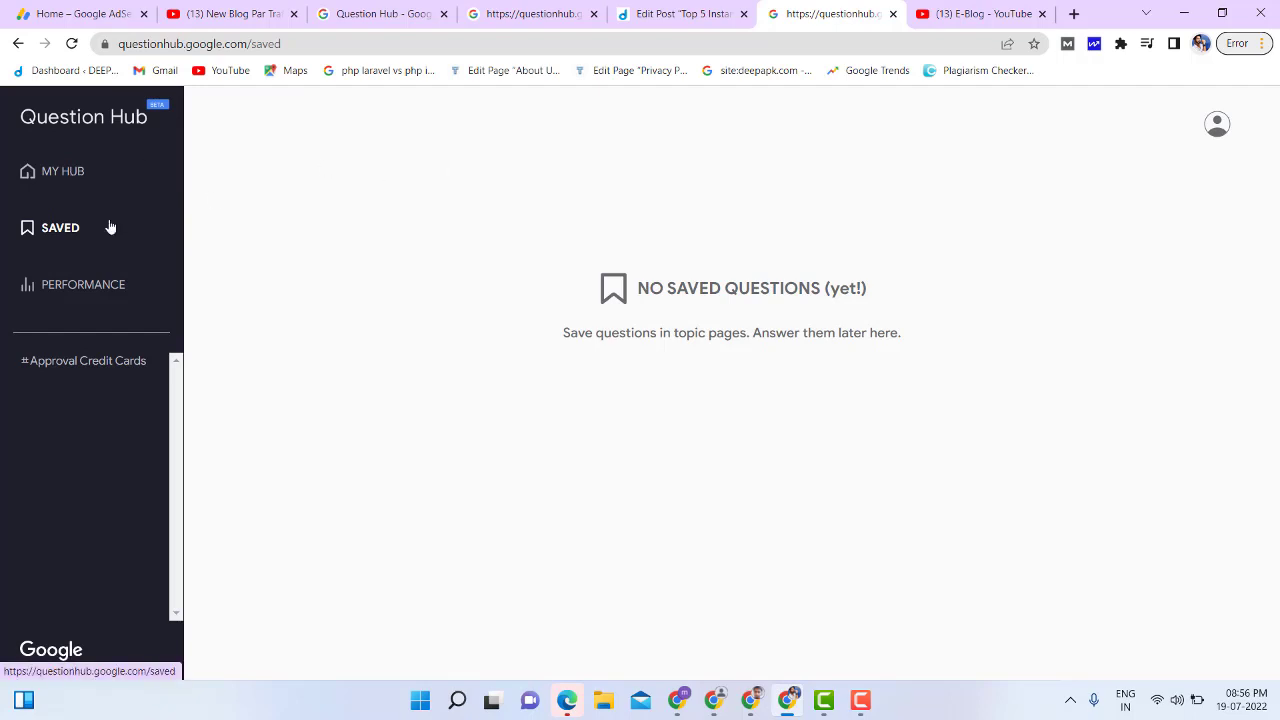
- Review the Question Hub performance summary and submitted articles, expanding the newest July 19, 2022 entry to see its answered question
left_click(54, 176)
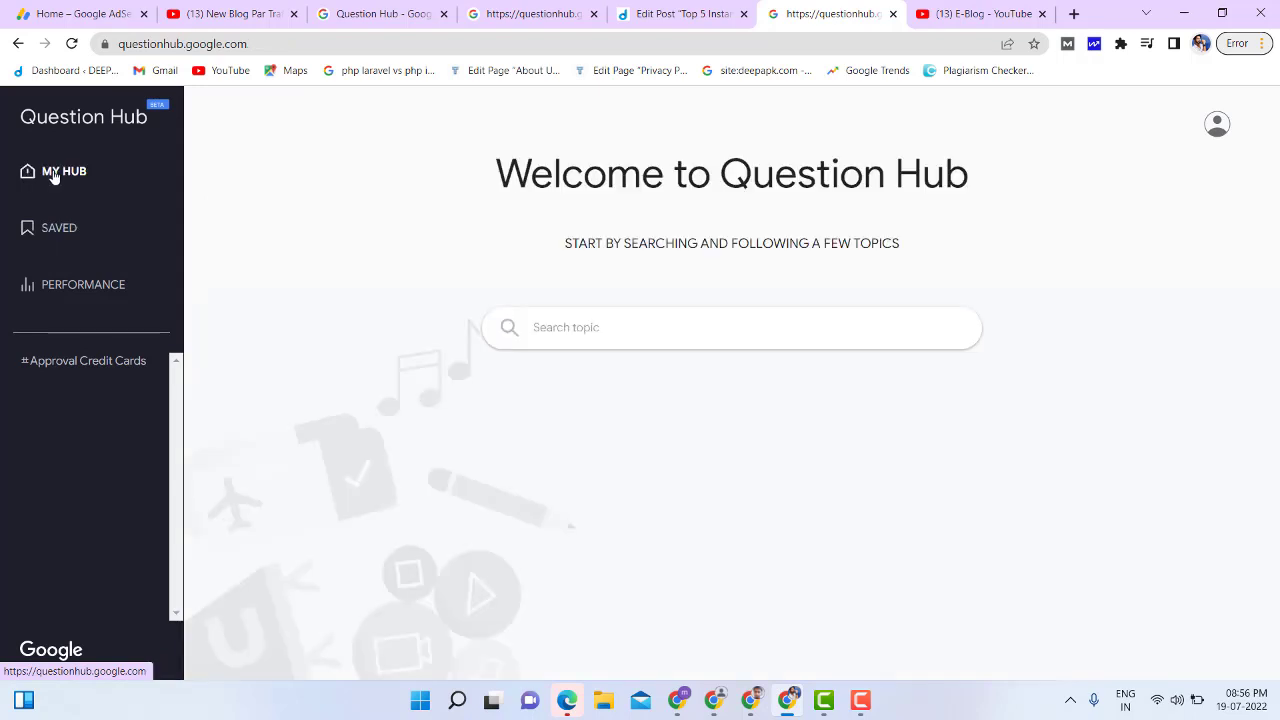
left_click(67, 293)
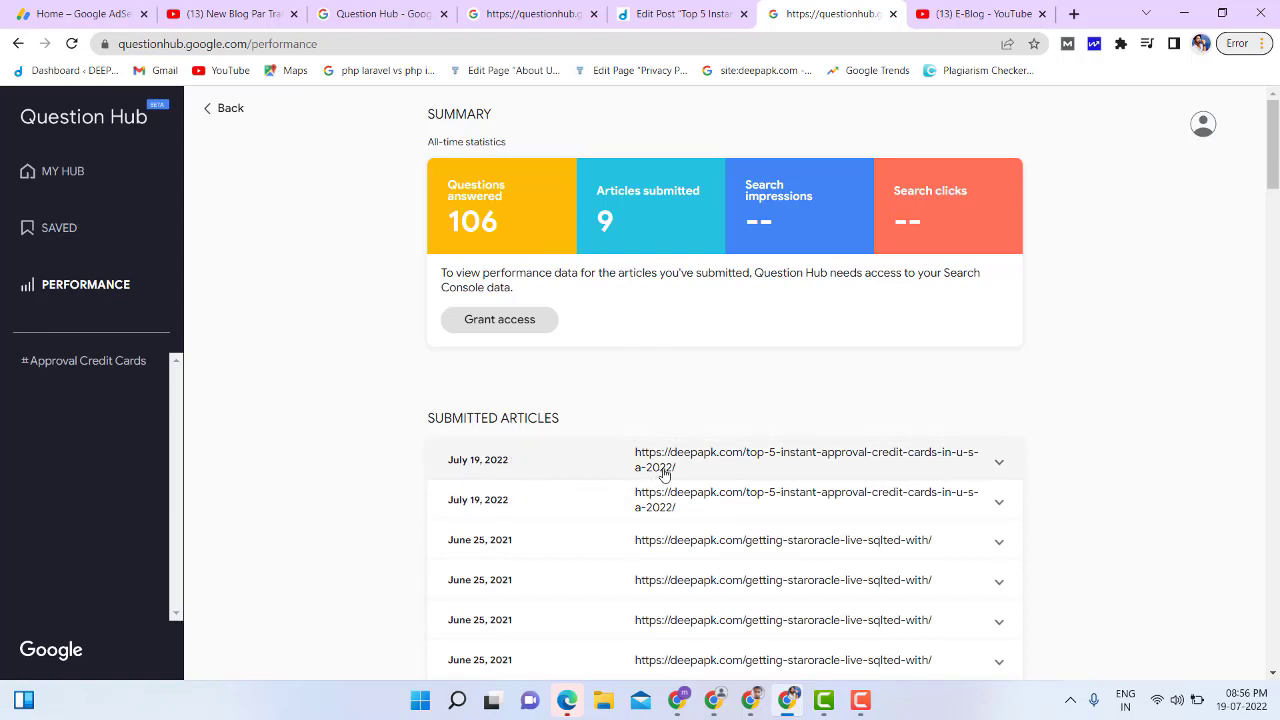
left_click(950, 455)
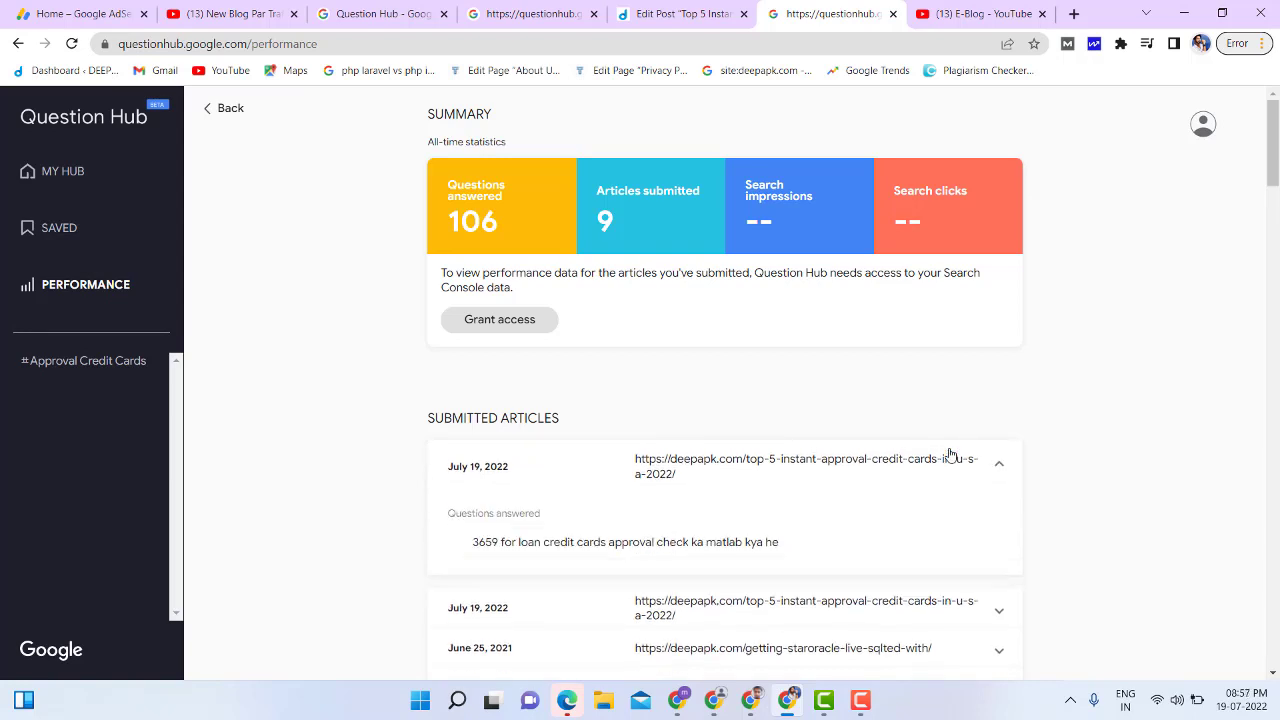
scroll(950, 455, "down", 2)
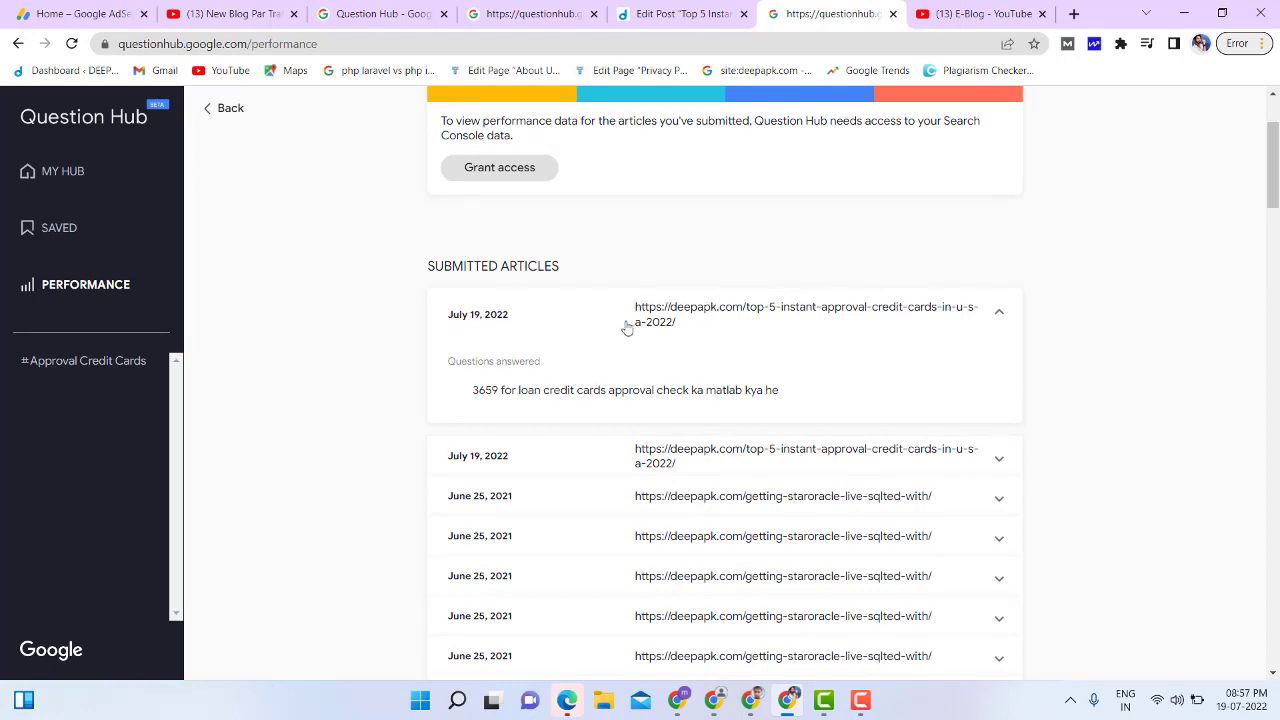
scroll(697, 308, "down", 2)
scroll(700, 310, "up", 4)
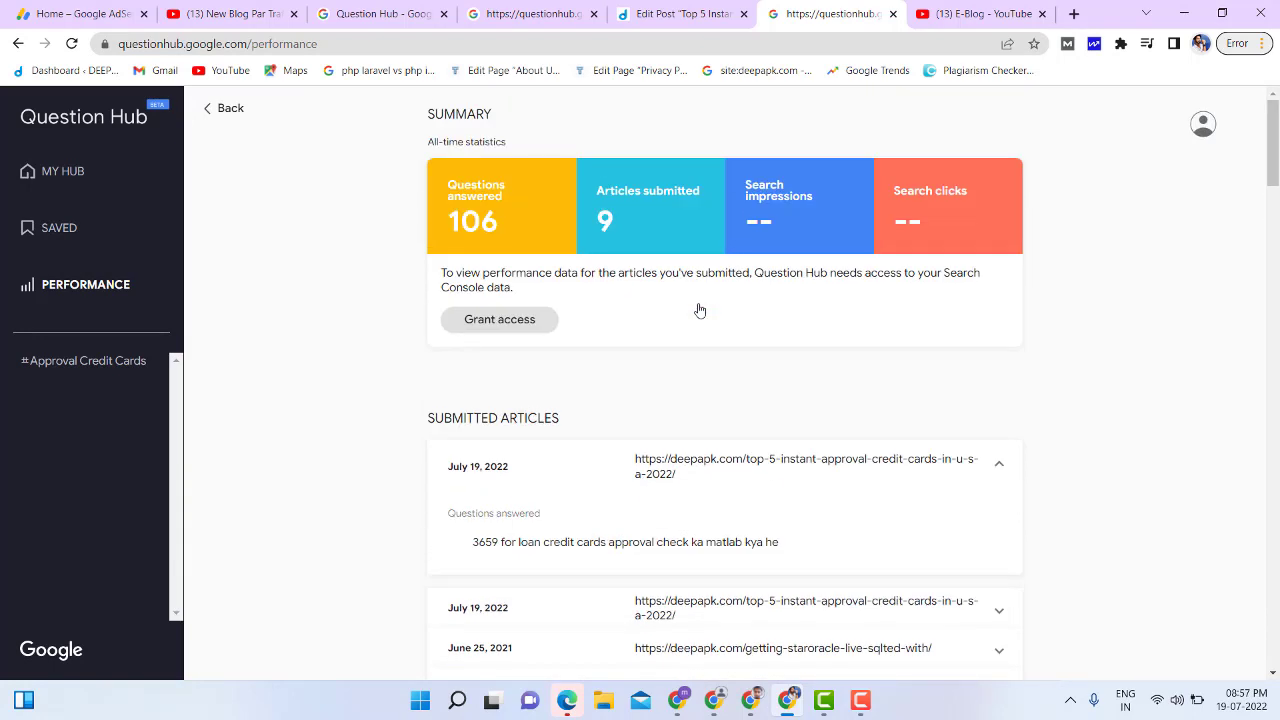